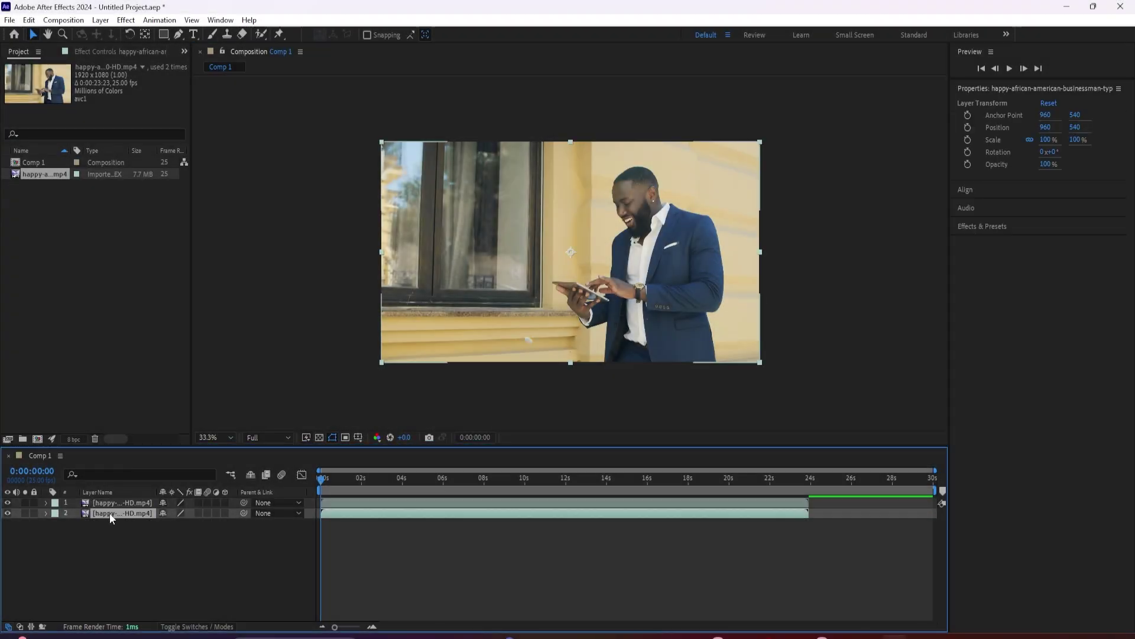
# Open the upper video layer for rotoscoping and paint a Roto Brush foreground stroke over the man
pyautogui.click(111, 503)
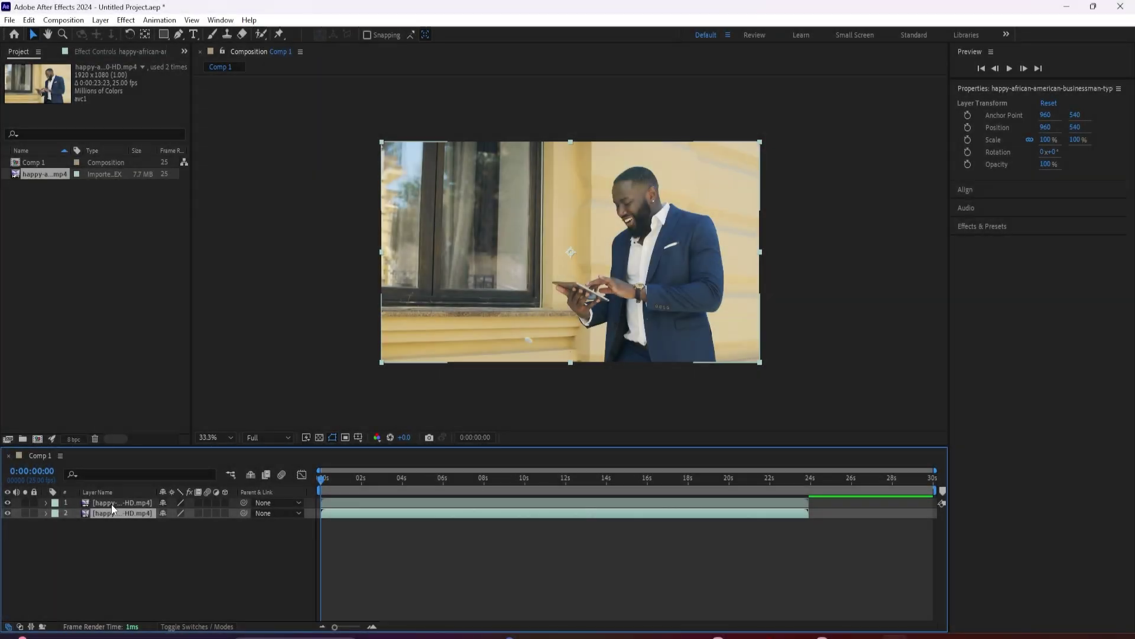
pyautogui.click(111, 503)
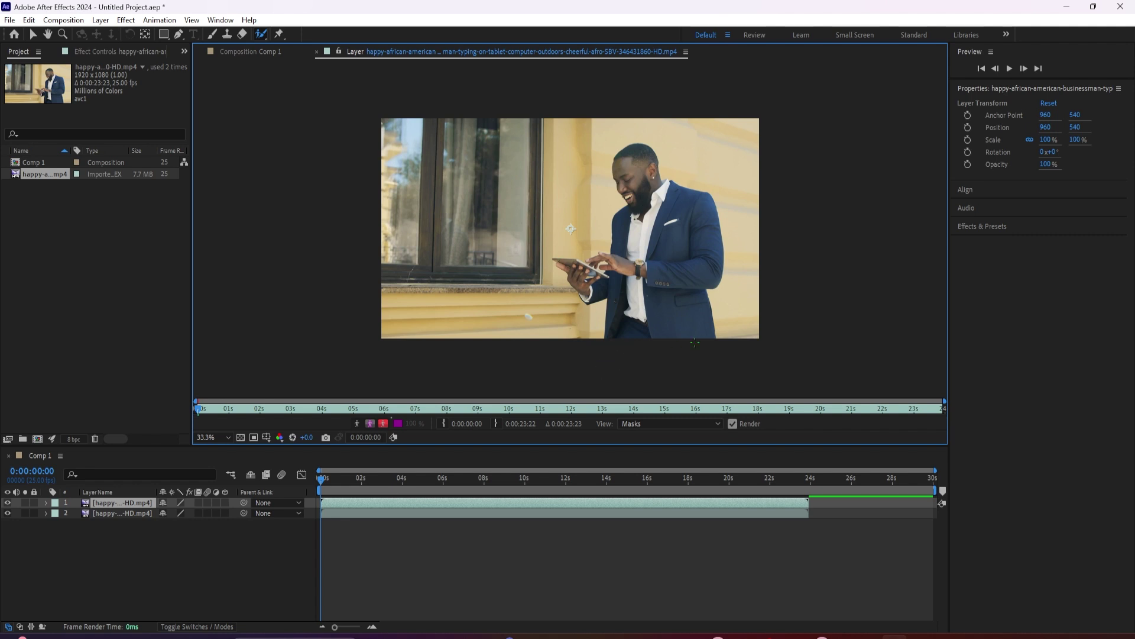
pyautogui.moveTo(711, 336)
pyautogui.mouseDown()
pyautogui.moveTo(709, 199)
pyautogui.moveTo(648, 151)
pyautogui.moveTo(621, 152)
pyautogui.moveTo(610, 171)
pyautogui.moveTo(636, 215)
pyautogui.moveTo(619, 226)
pyautogui.moveTo(613, 258)
pyautogui.moveTo(570, 270)
pyautogui.moveTo(602, 284)
pyautogui.moveTo(609, 337)
pyautogui.mouseUp()
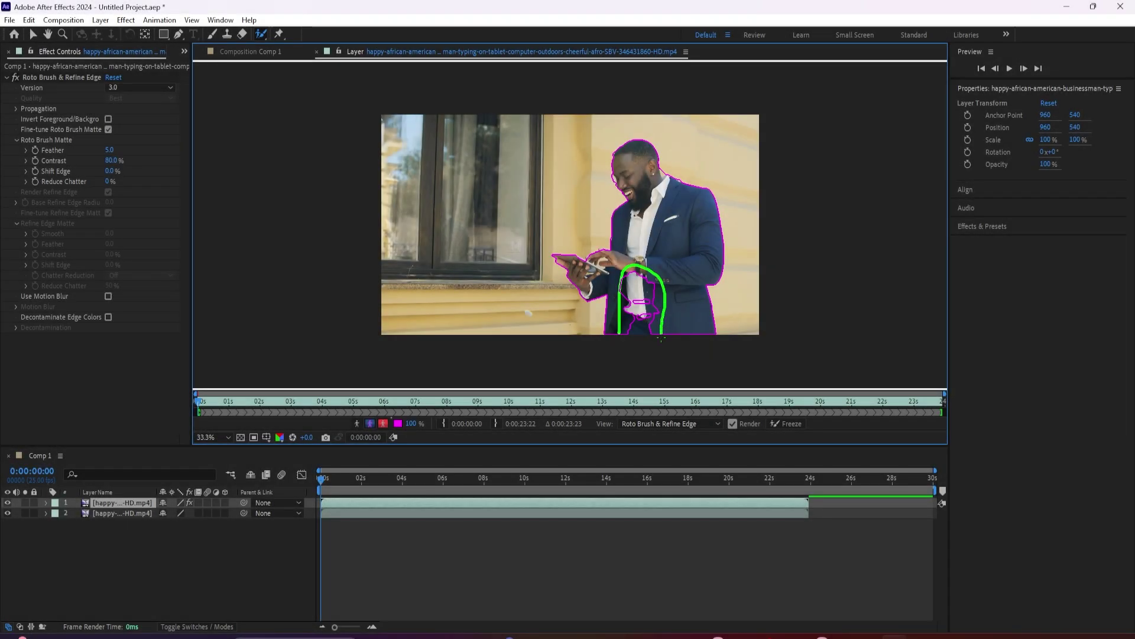
pyautogui.moveTo(661, 338); pyautogui.dragTo(662, 338)
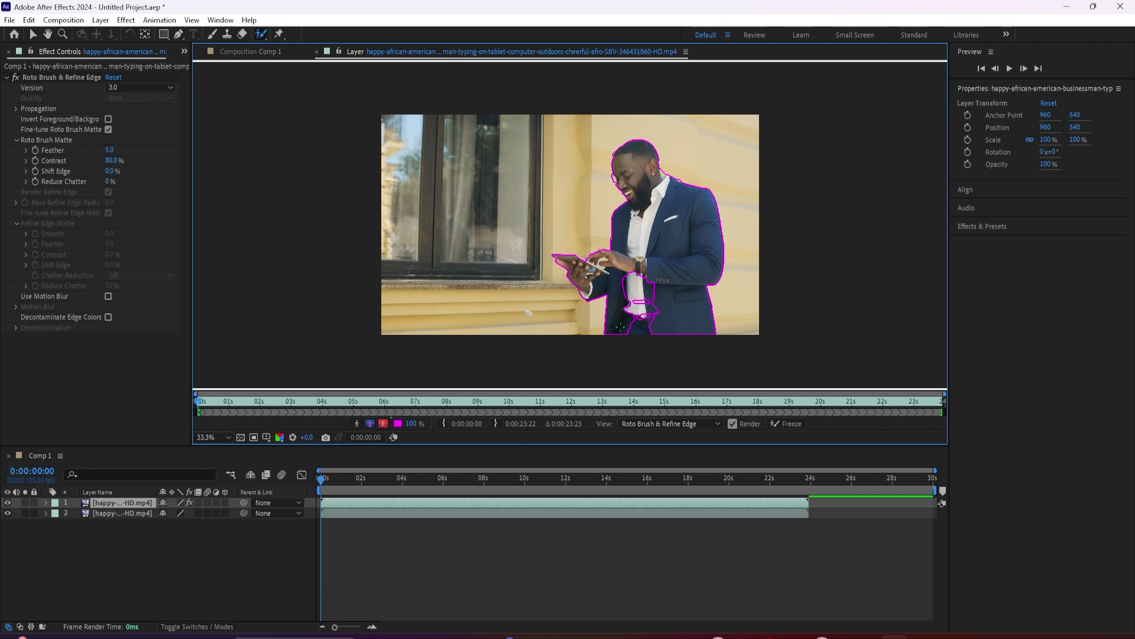
pyautogui.moveTo(619, 325)
pyautogui.mouseDown()
pyautogui.moveTo(629, 266)
pyautogui.moveTo(661, 278)
pyautogui.moveTo(668, 320)
pyautogui.moveTo(620, 329)
pyautogui.mouseUp()
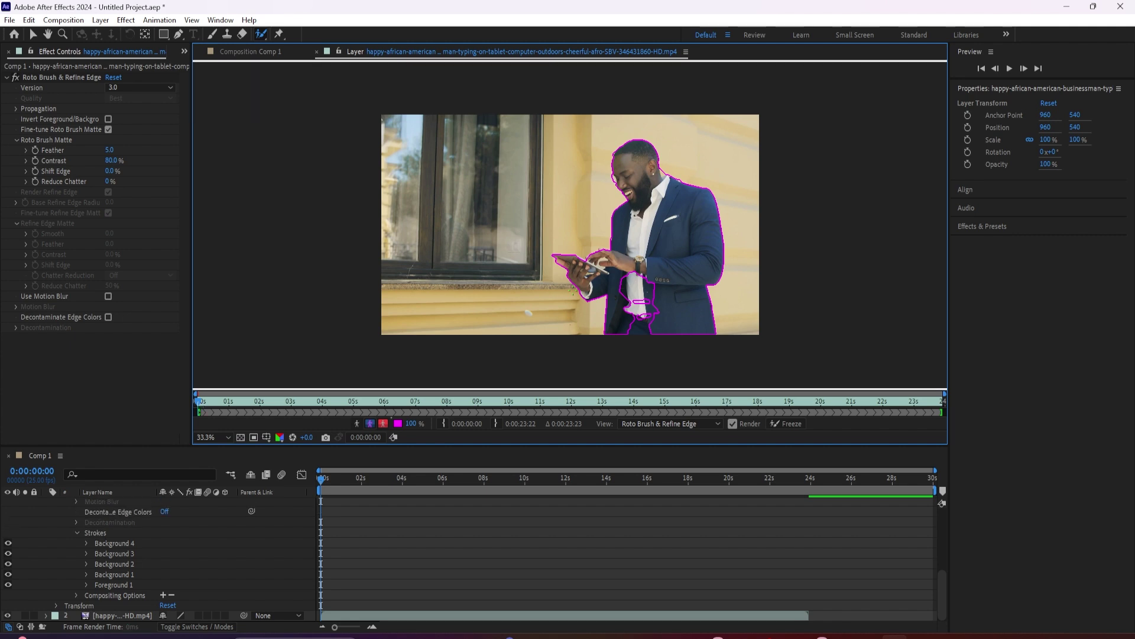
pyautogui.hotkey('ctrl', 'z')
pyautogui.hotkey('ctrl', 'z')
pyautogui.hotkey('ctrl', 'z')
pyautogui.hotkey('ctrl', 'z')
pyautogui.hotkey('ctrl', 'z')
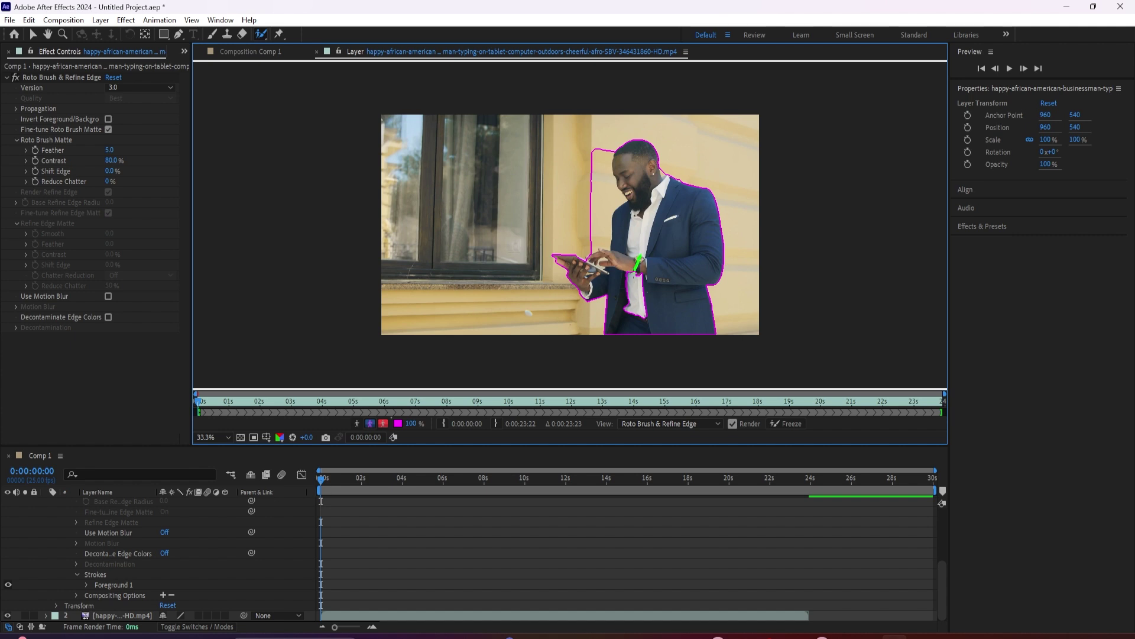
# Add a Roto Brush foreground stroke on the watch wrist and subtract the wall area in front of the man's face and chest
pyautogui.moveTo(635, 271)
pyautogui.mouseDown()
pyautogui.moveTo(624, 316)
pyautogui.moveTo(633, 319)
pyautogui.moveTo(643, 254)
pyautogui.mouseUp()
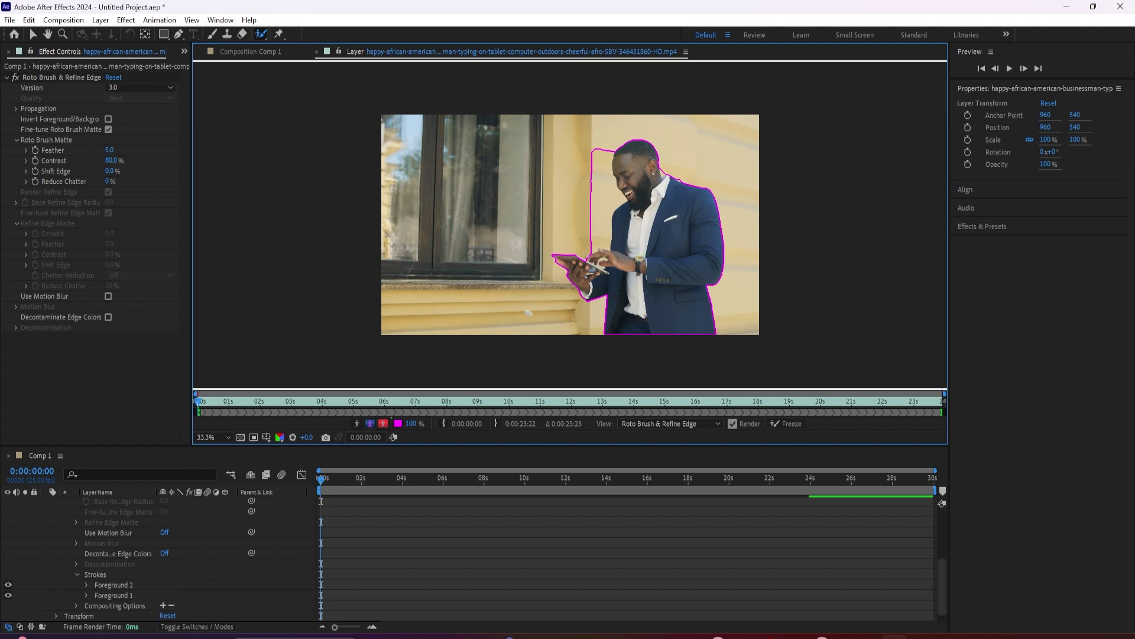
pyautogui.moveTo(589, 247)
pyautogui.mouseDown()
pyautogui.moveTo(618, 196)
pyautogui.moveTo(610, 149)
pyautogui.mouseUp()
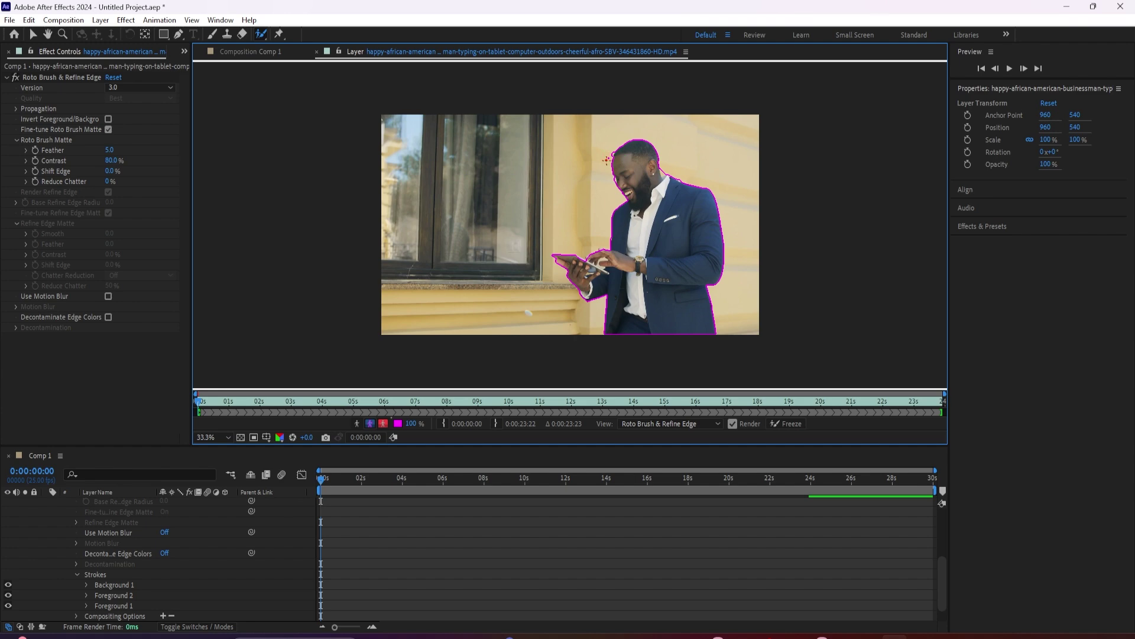
pyautogui.moveTo(607, 159); pyautogui.dragTo(610, 145)
# Show the Brushes settings and move the current time to 0:00:00:12 to propagate the roto selection
pyautogui.click(220, 19)
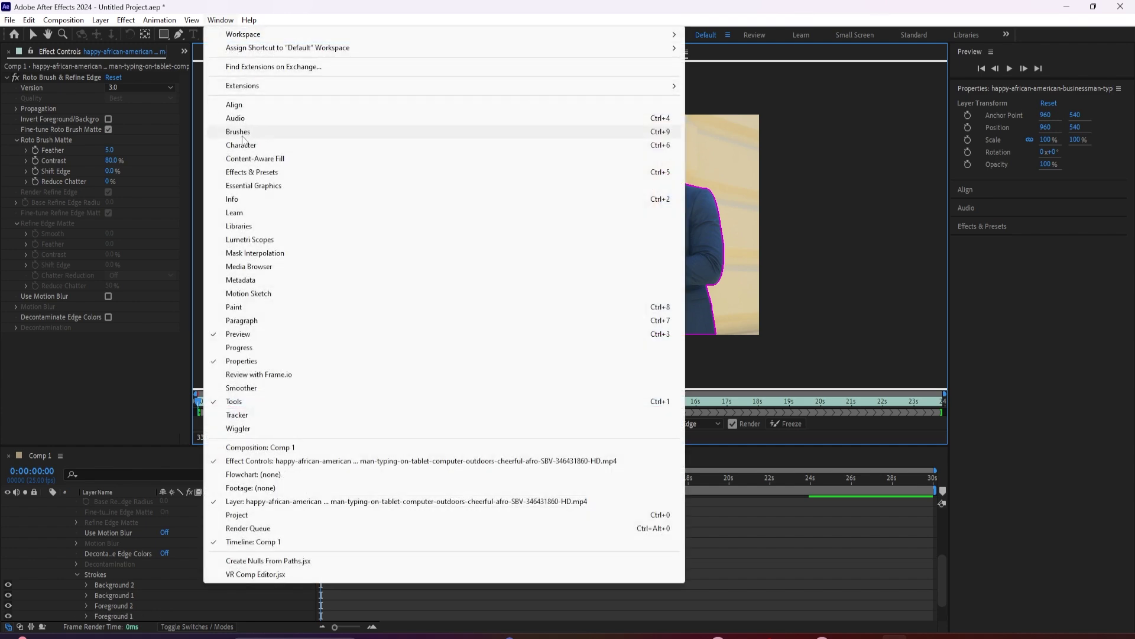
pyautogui.click(240, 133)
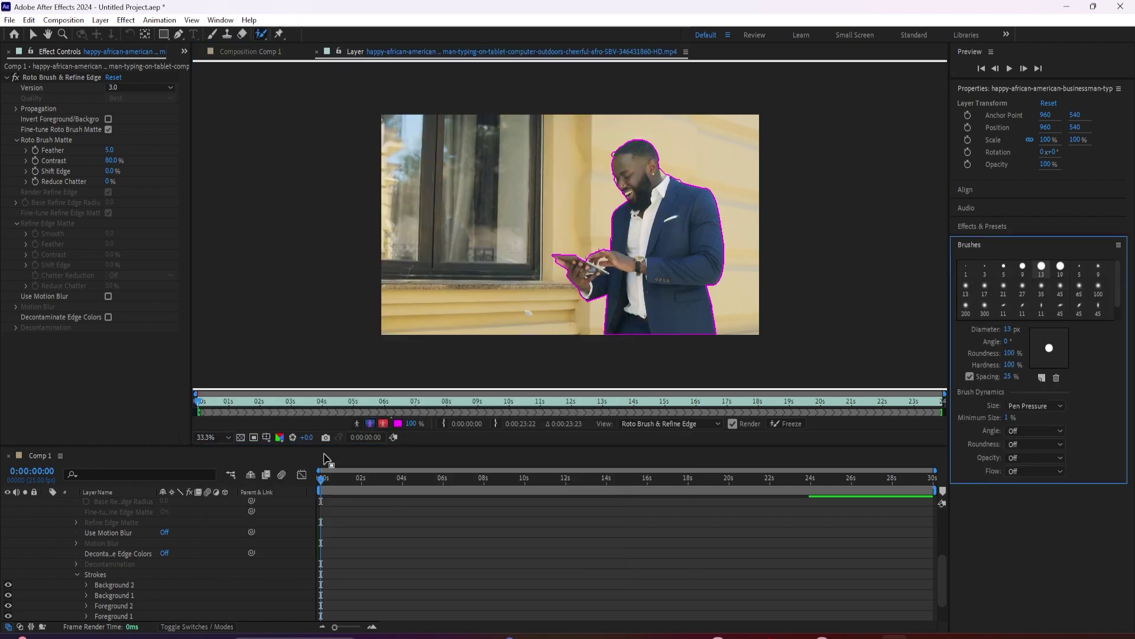
pyautogui.moveTo(321, 477)
pyautogui.mouseDown()
pyautogui.moveTo(381, 480)
pyautogui.moveTo(322, 485)
pyautogui.moveTo(343, 485)
pyautogui.mouseUp()
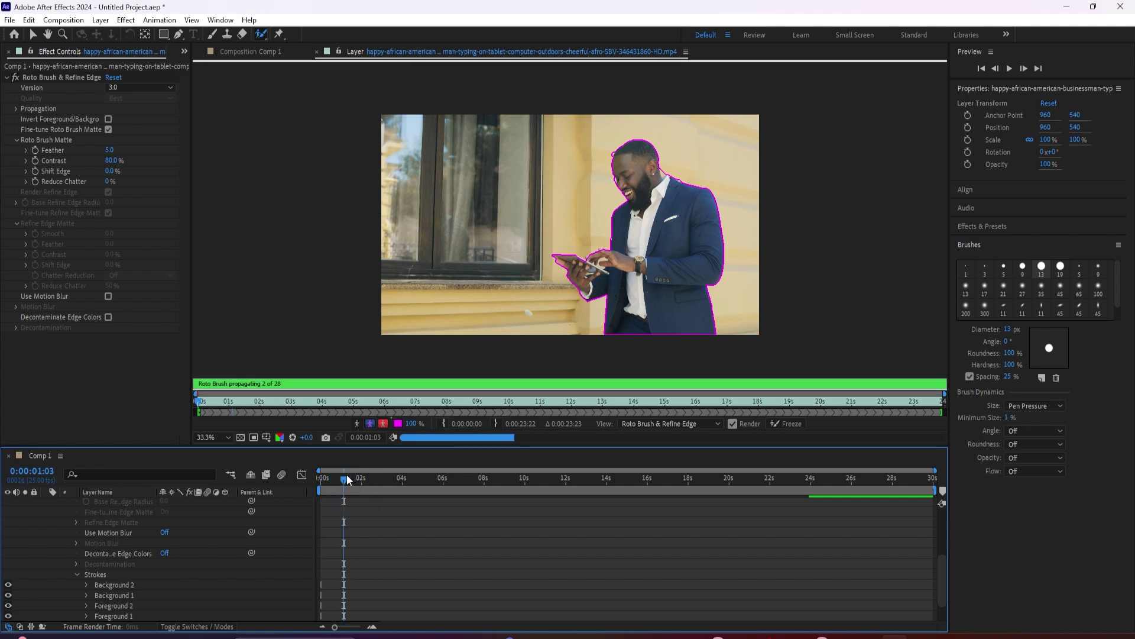
pyautogui.click(330, 476)
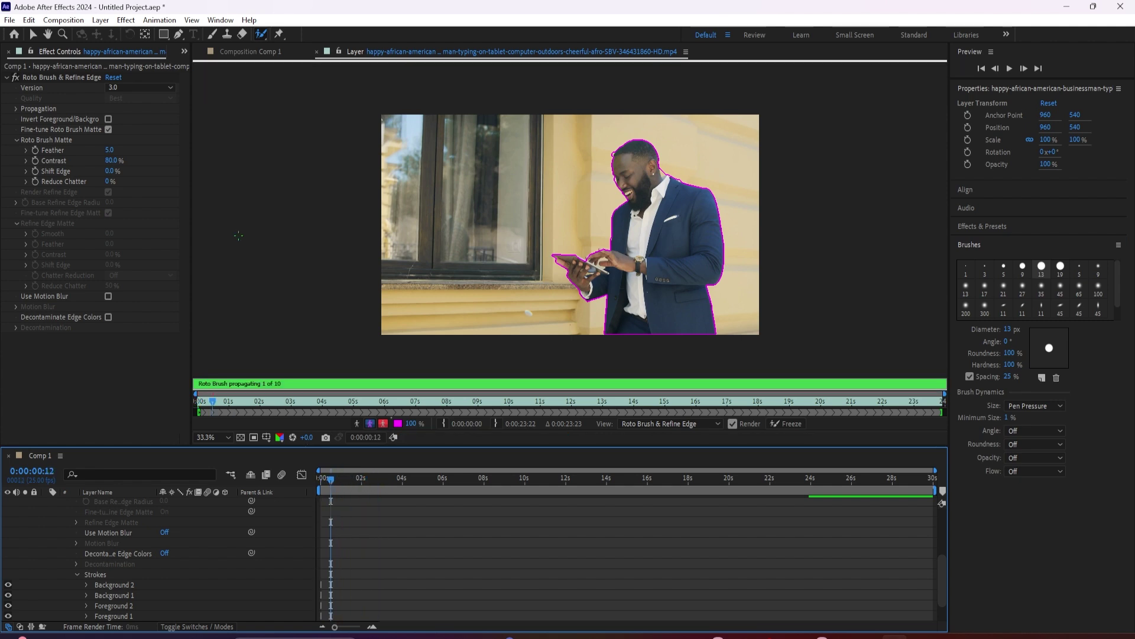
# Try Refine Edge strokes around the outline of the man's head and undo each one
pyautogui.click(260, 37)
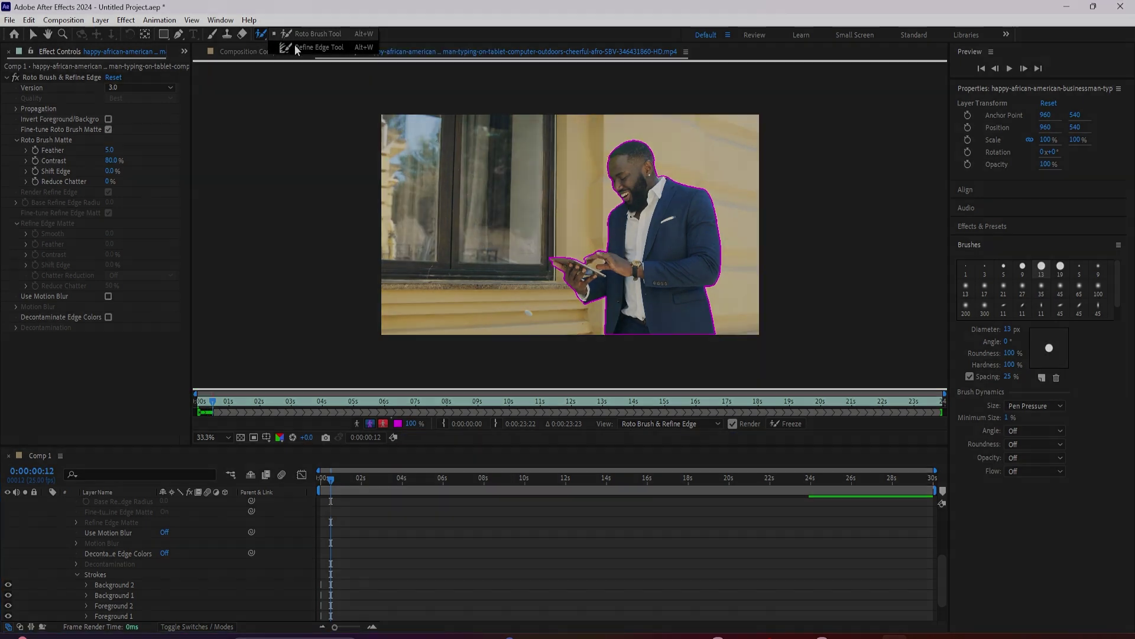
pyautogui.click(294, 46)
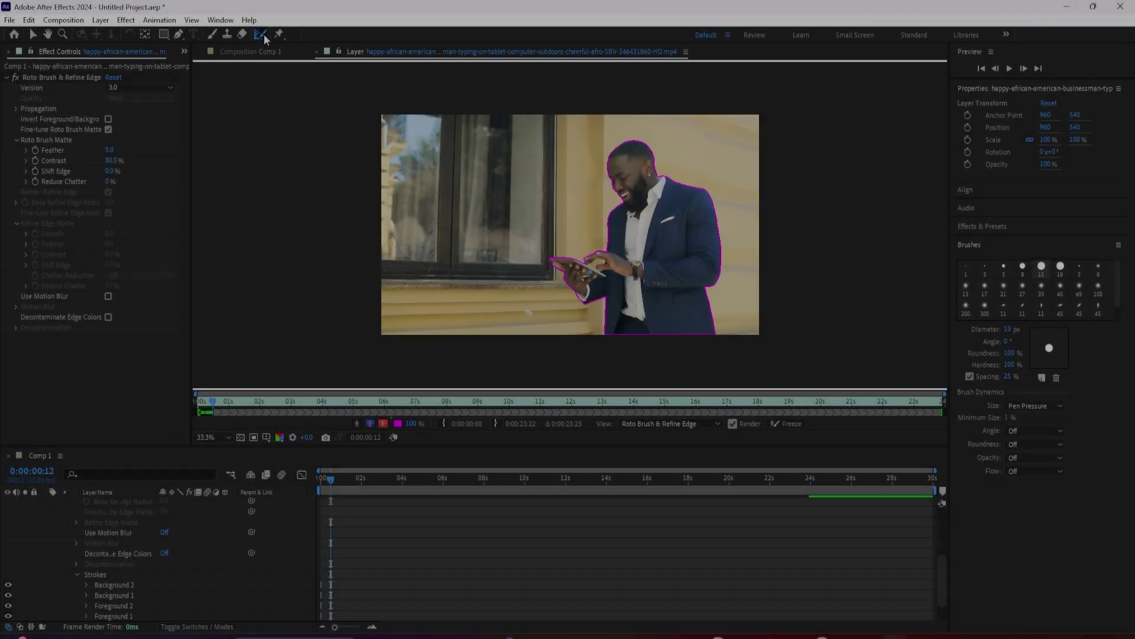
pyautogui.click(263, 35)
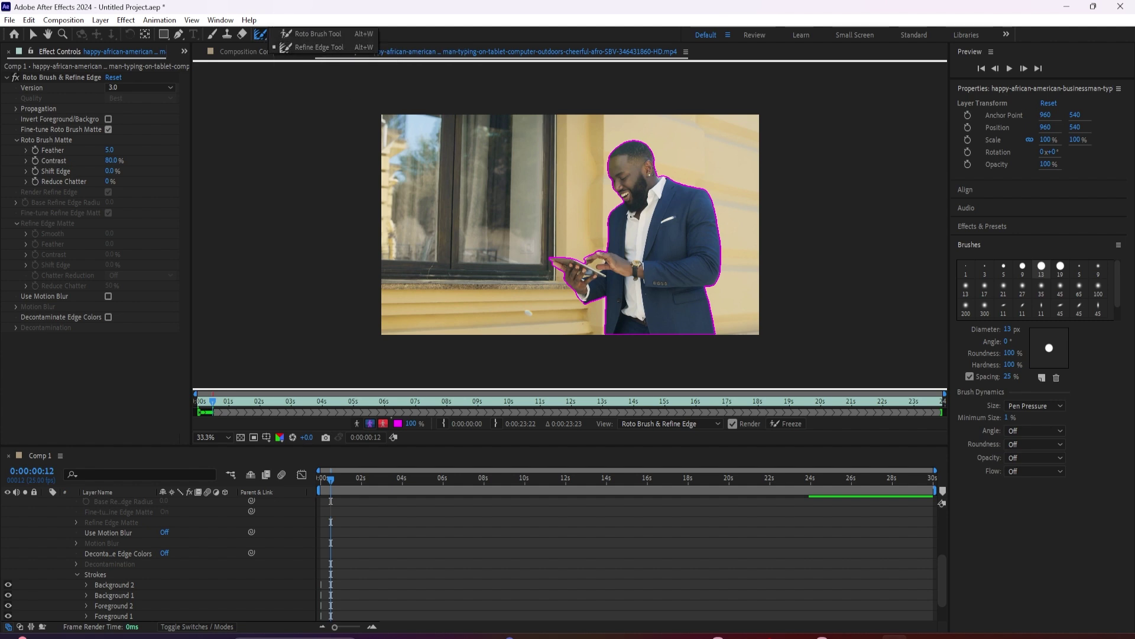
pyautogui.click(320, 47)
pyautogui.moveTo(653, 170)
pyautogui.mouseDown()
pyautogui.moveTo(651, 145)
pyautogui.moveTo(617, 143)
pyautogui.moveTo(609, 182)
pyautogui.mouseUp()
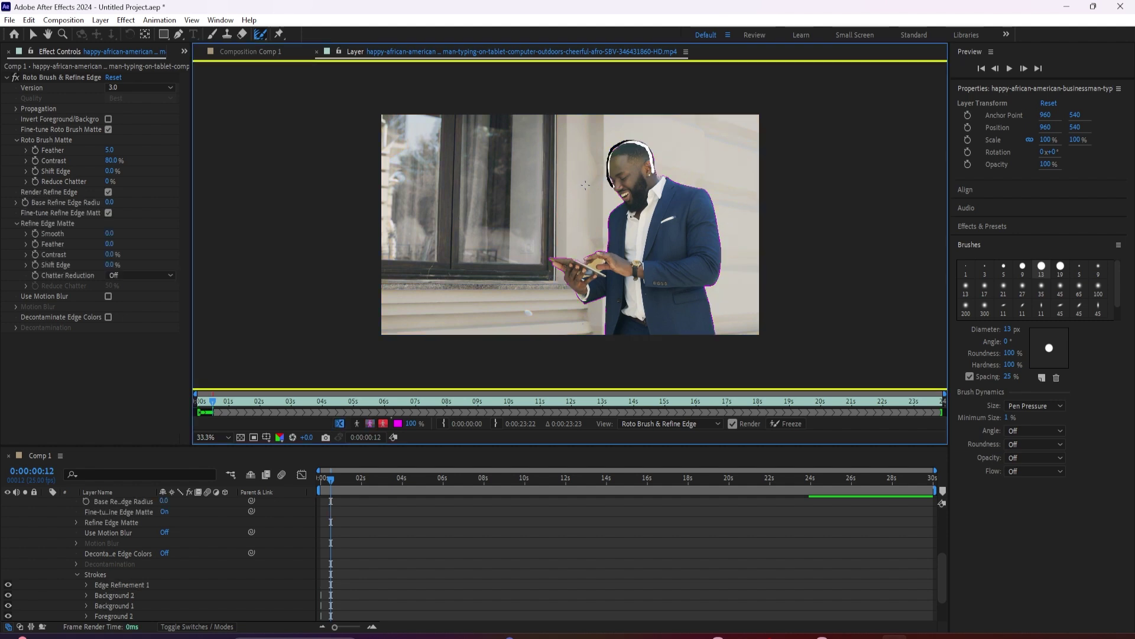
pyautogui.hotkey('ctrl', 'z')
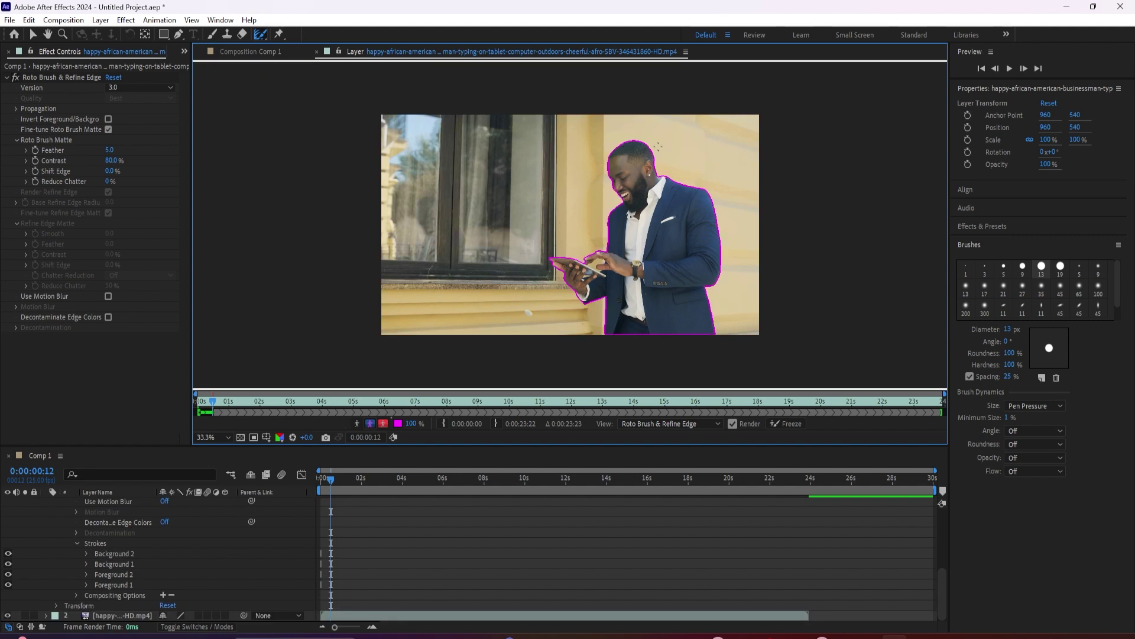
pyautogui.moveTo(660, 164)
pyautogui.mouseDown()
pyautogui.moveTo(647, 142)
pyautogui.moveTo(623, 139)
pyautogui.moveTo(609, 182)
pyautogui.mouseUp()
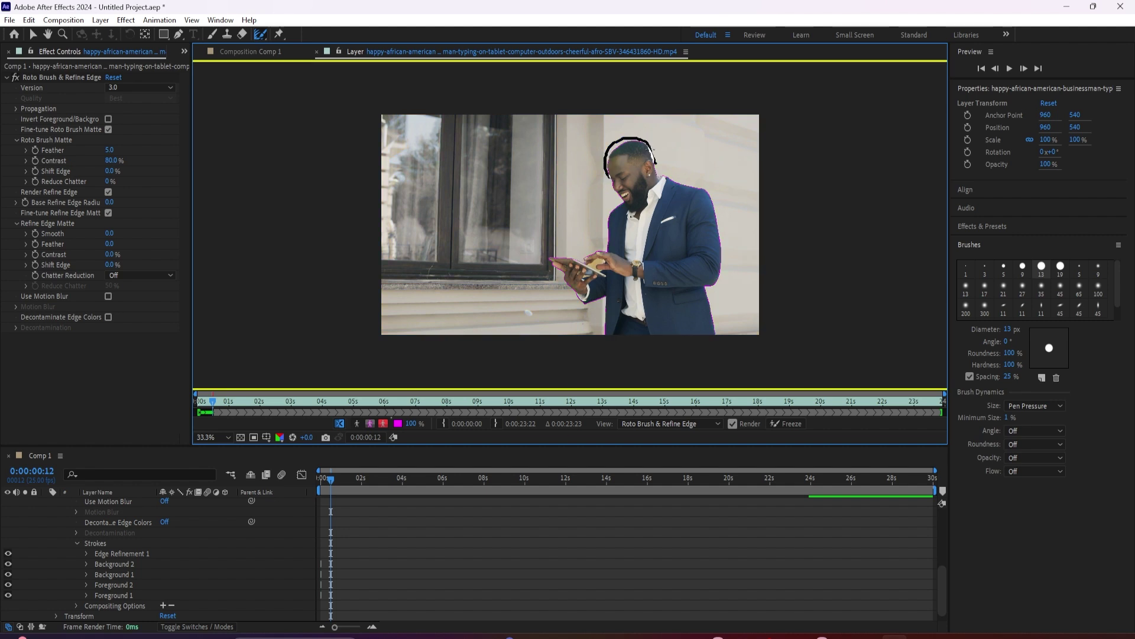
pyautogui.hotkey('ctrl', 'z')
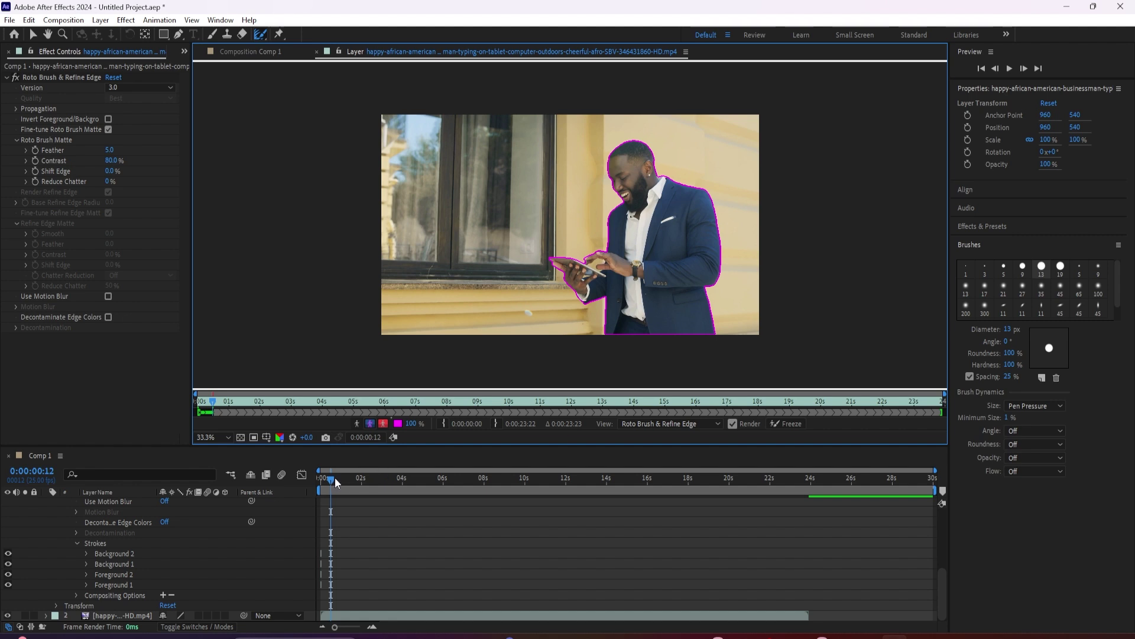
# Preview the roto selection from the first frame, display it as an alpha matte, and scrub ahead to 0:00:06:17
pyautogui.moveTo(334, 477); pyautogui.dragTo(317, 499)
pyautogui.press('space')
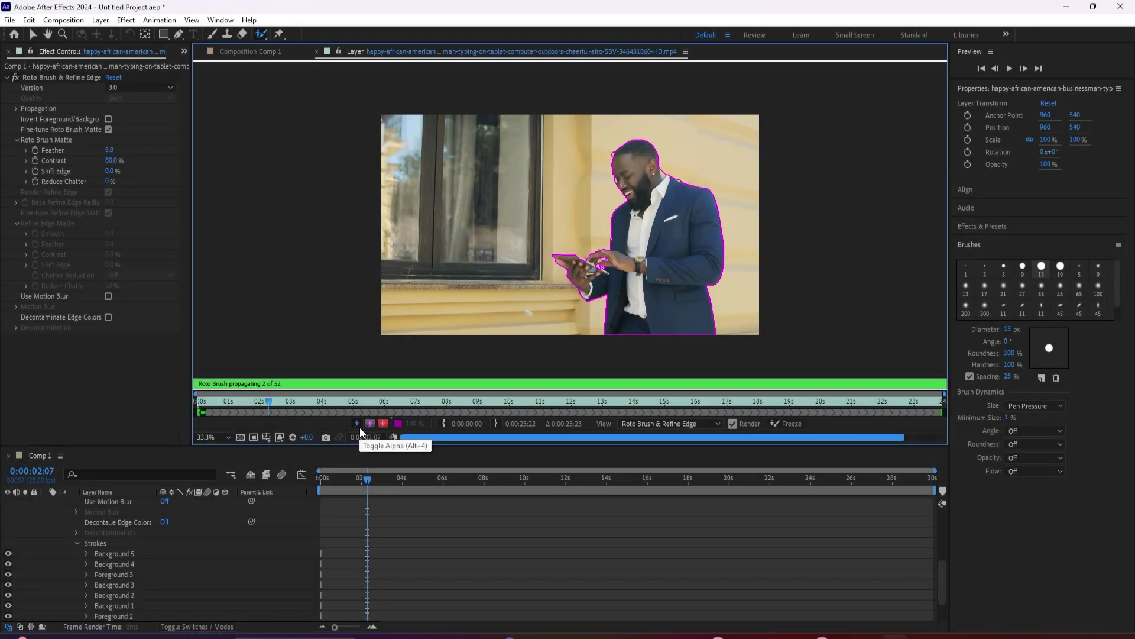
pyautogui.click(371, 423)
pyautogui.click(370, 423)
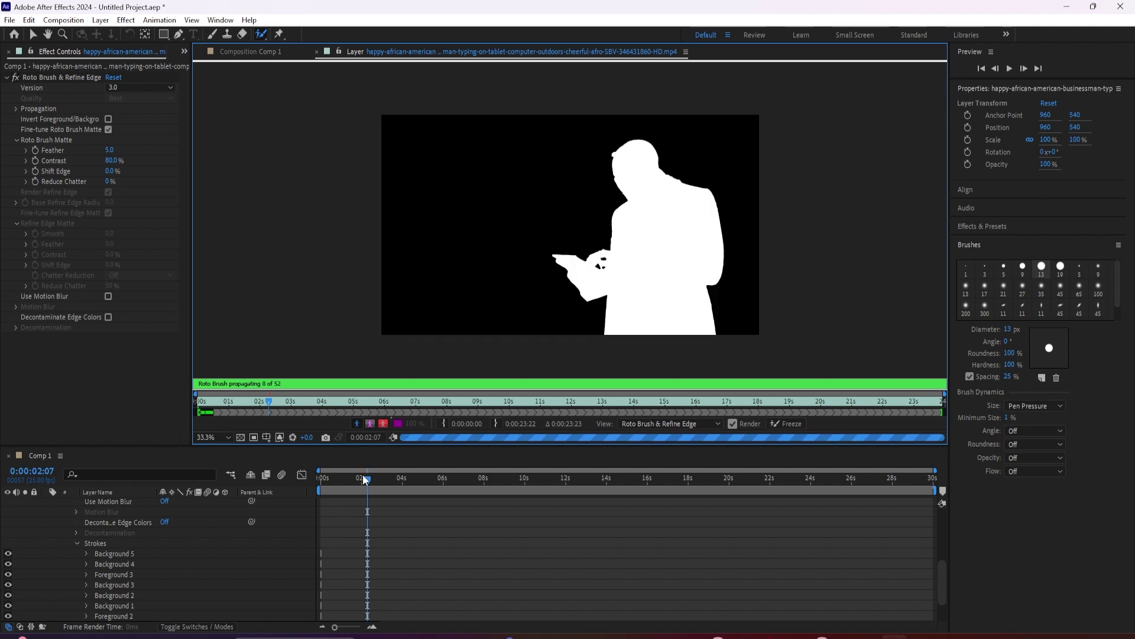
pyautogui.moveTo(367, 478)
pyautogui.mouseDown()
pyautogui.moveTo(340, 482)
pyautogui.moveTo(457, 501)
pyautogui.mouseUp()
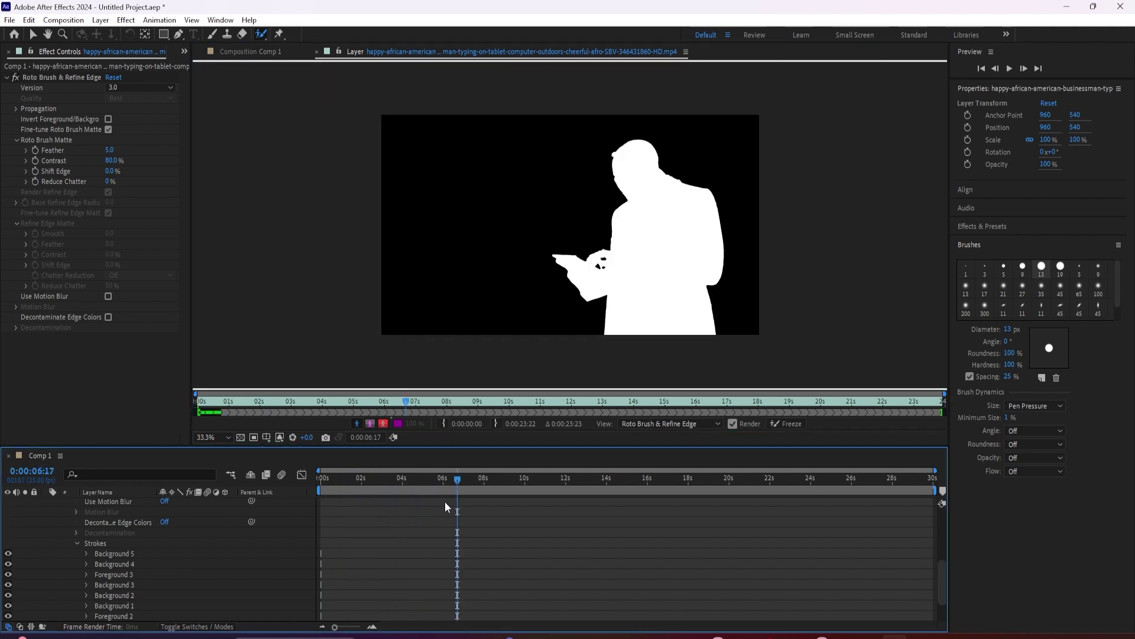
# Compare the alpha boundary and alpha overlay displays, checking the overlay colour without changing it
pyautogui.click(371, 425)
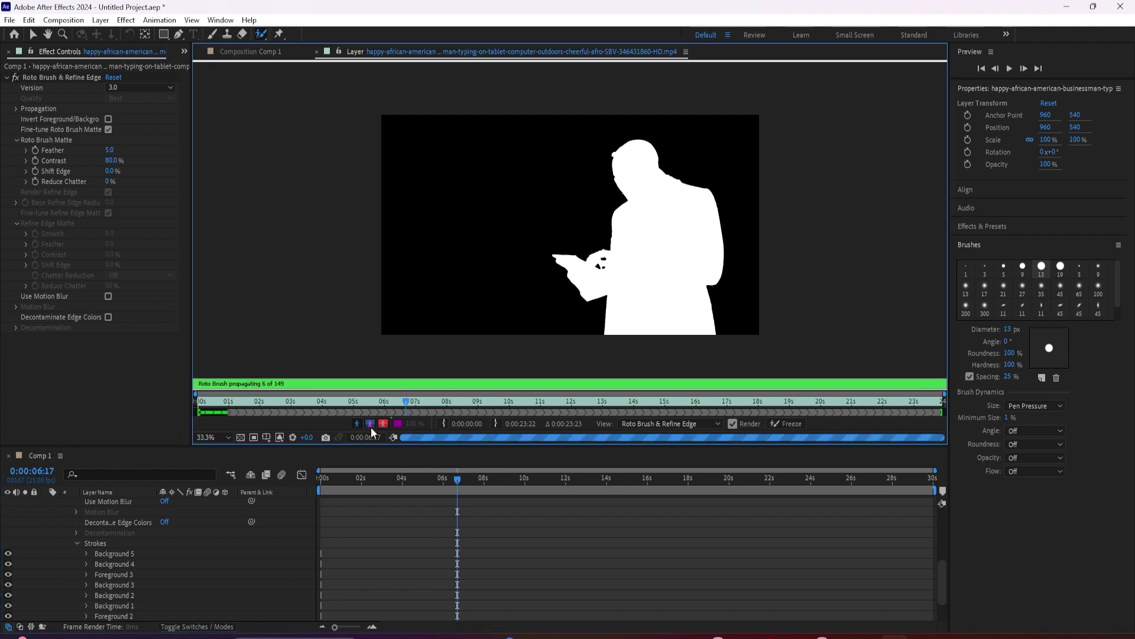
pyautogui.click(385, 425)
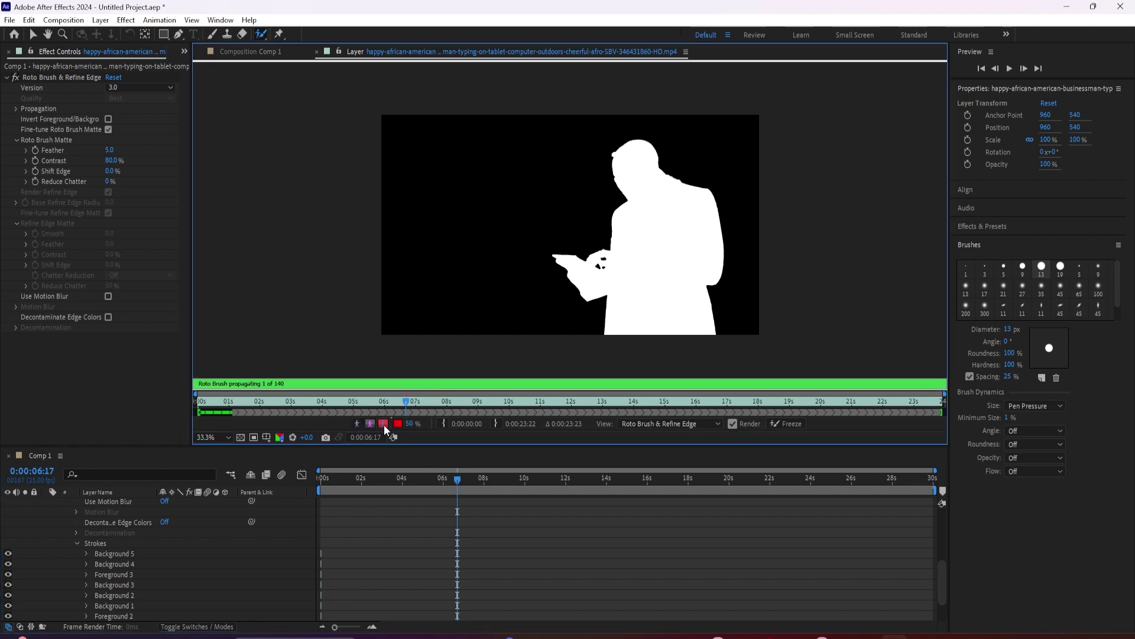
pyautogui.click(398, 424)
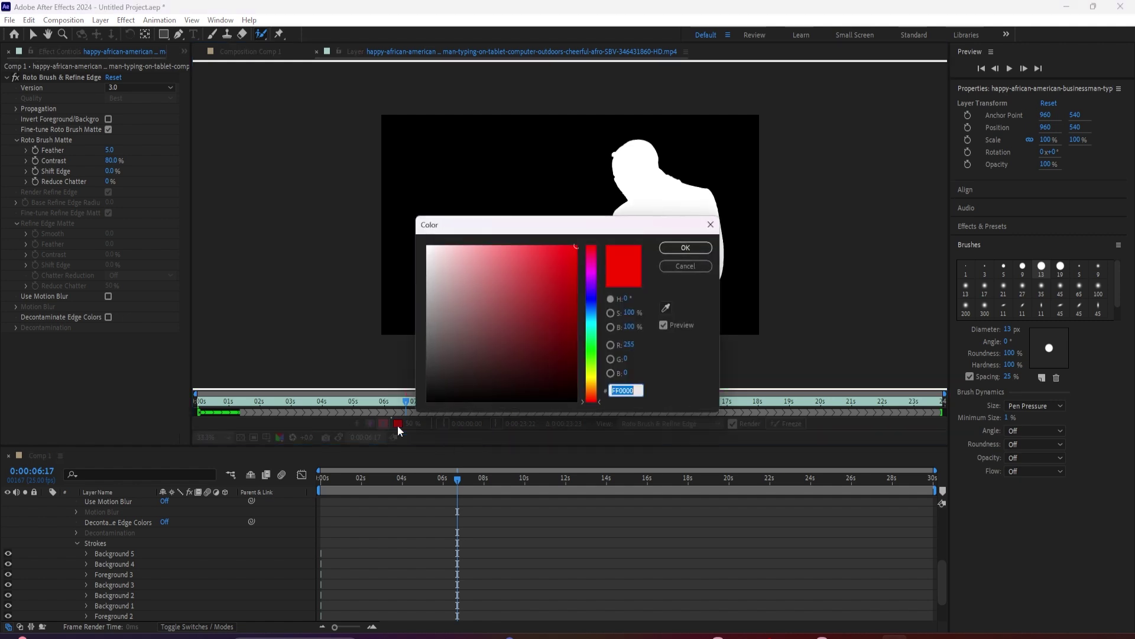
pyautogui.click(710, 225)
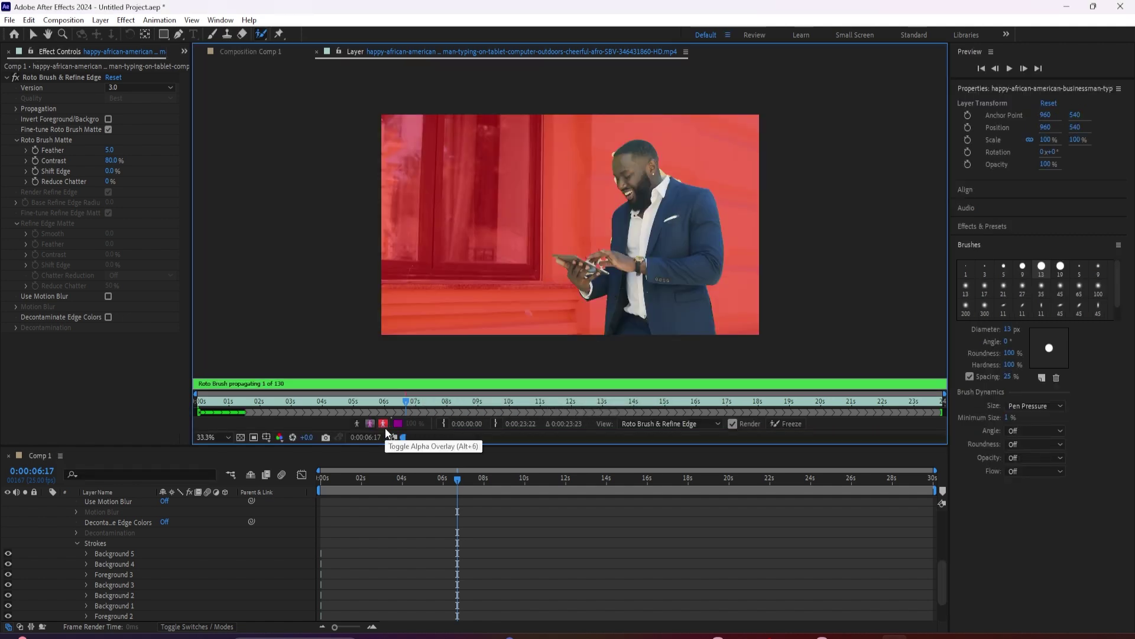
pyautogui.click(370, 423)
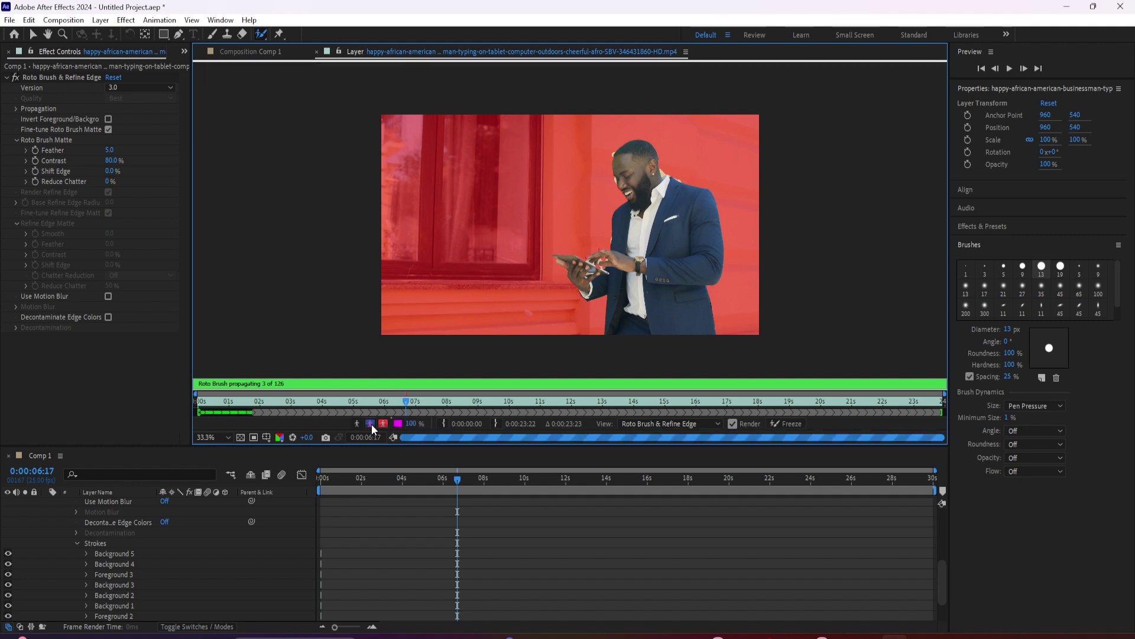
# Go back to the first frame and switch the matte display from alpha to alpha boundary
pyautogui.moveTo(459, 478); pyautogui.dragTo(315, 494)
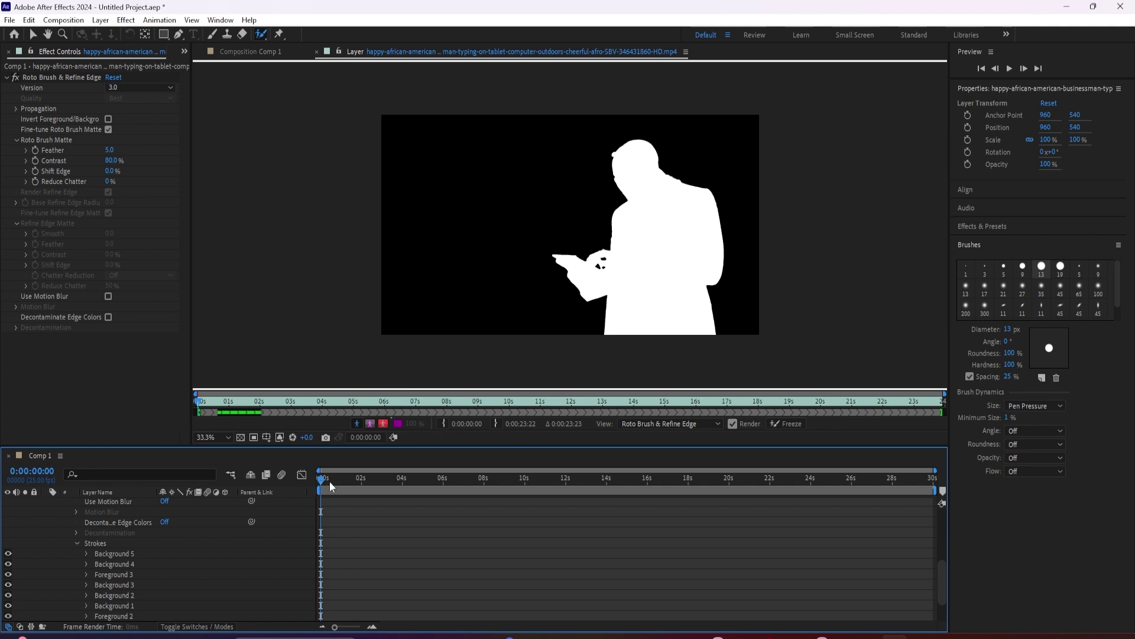
pyautogui.click(356, 423)
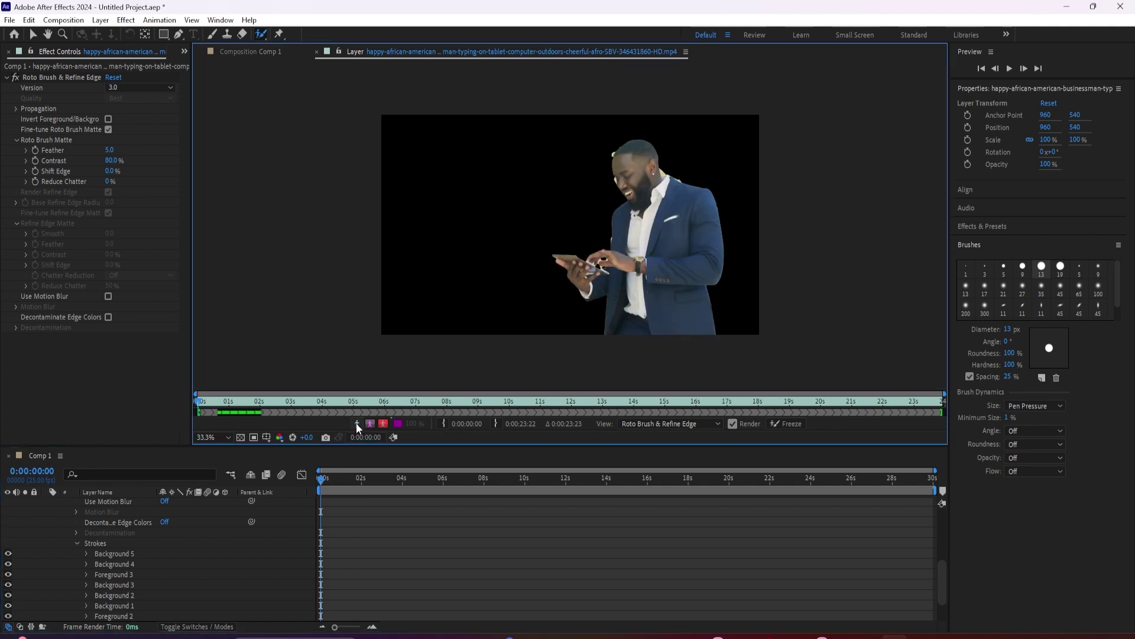
pyautogui.click(367, 423)
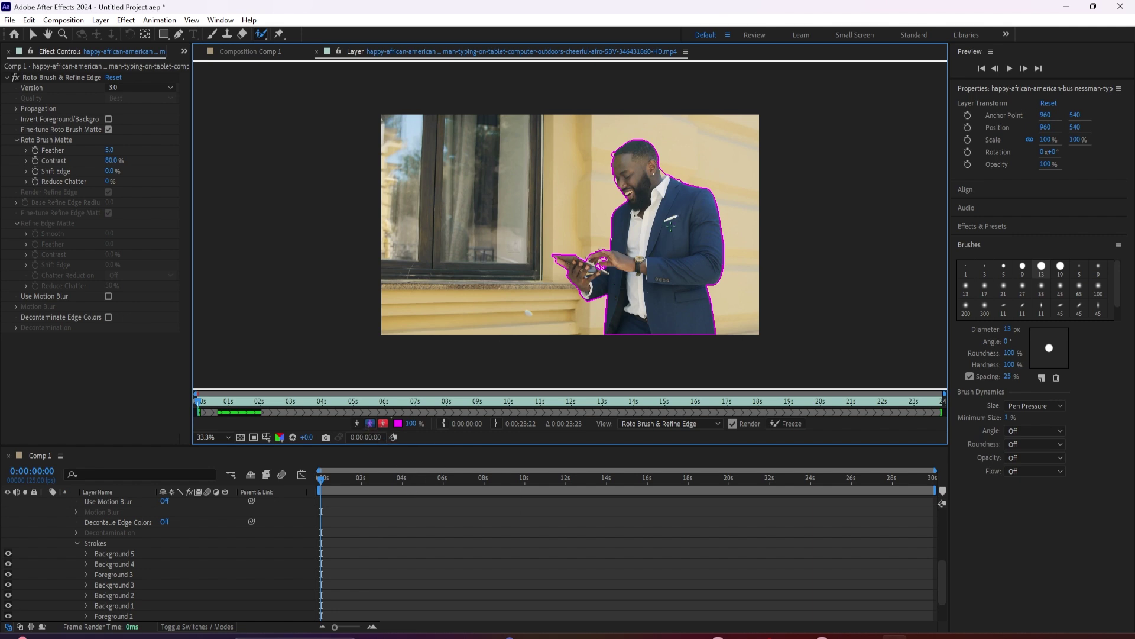
# Correct the roto selection around the man's collar and shoulder with short background and foreground strokes on the first frame
pyautogui.moveTo(667, 170); pyautogui.dragTo(672, 178)
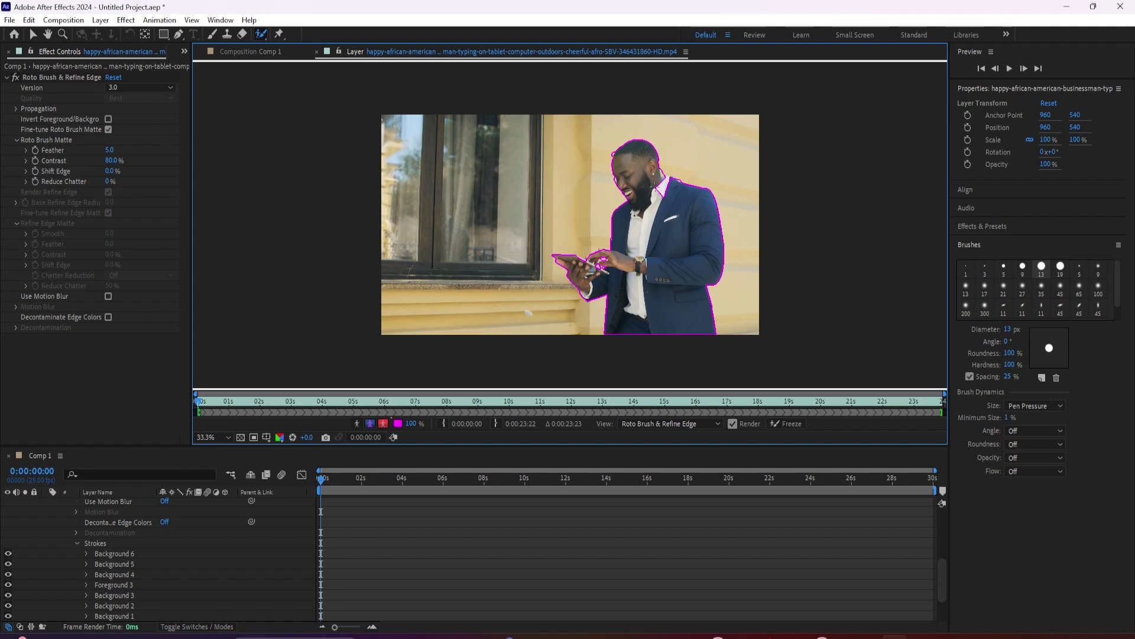
pyautogui.moveTo(670, 192); pyautogui.dragTo(660, 179)
pyautogui.moveTo(671, 179); pyautogui.dragTo(692, 198)
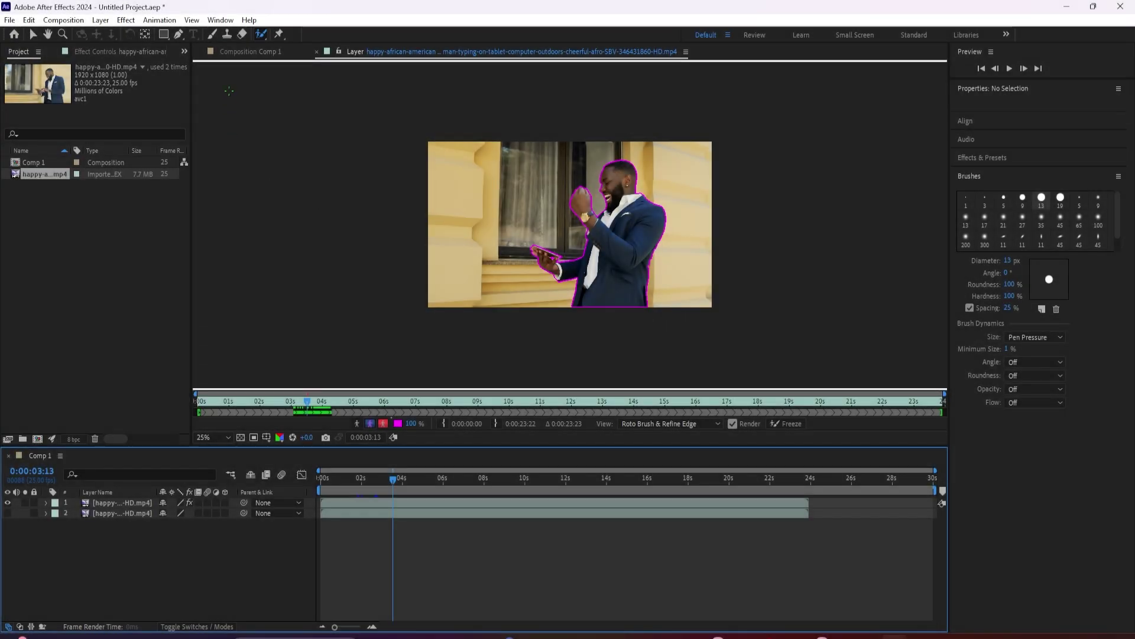
# Return to the Comp 1 composition view and play the cut-out from the first frame
pyautogui.click(244, 55)
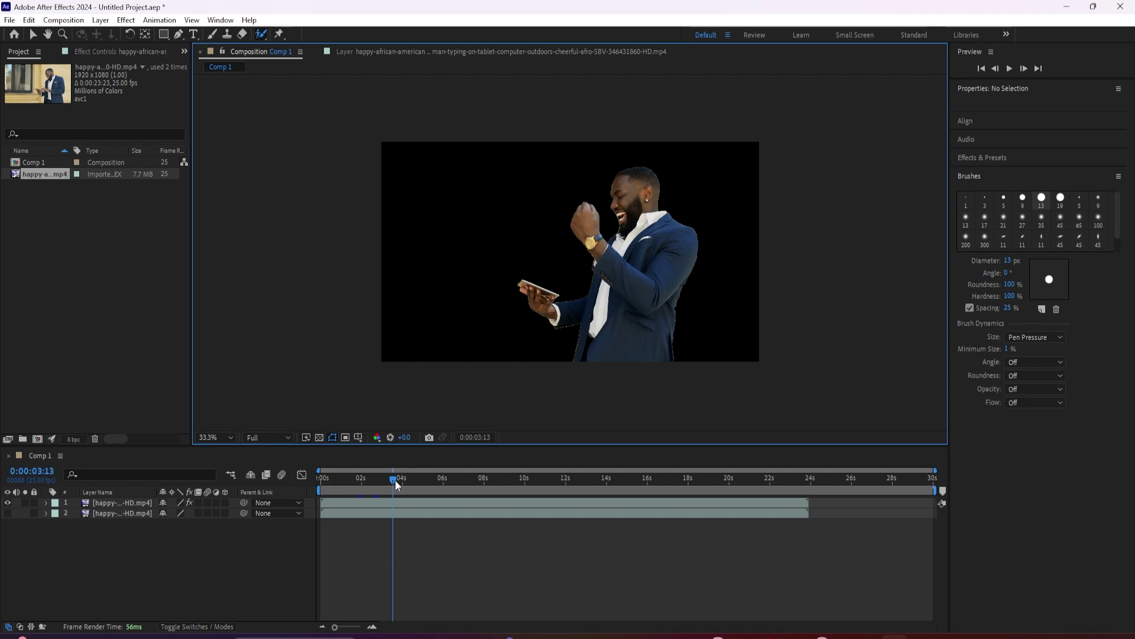
pyautogui.moveTo(394, 479)
pyautogui.mouseDown()
pyautogui.moveTo(456, 491)
pyautogui.moveTo(338, 502)
pyautogui.mouseUp()
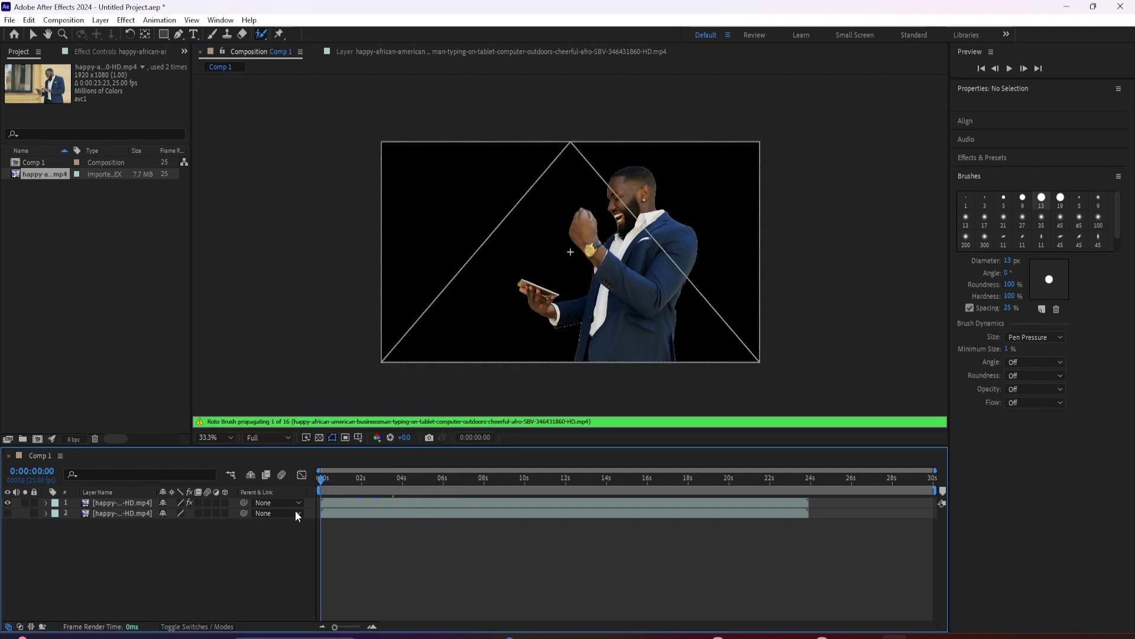
pyautogui.press('space')
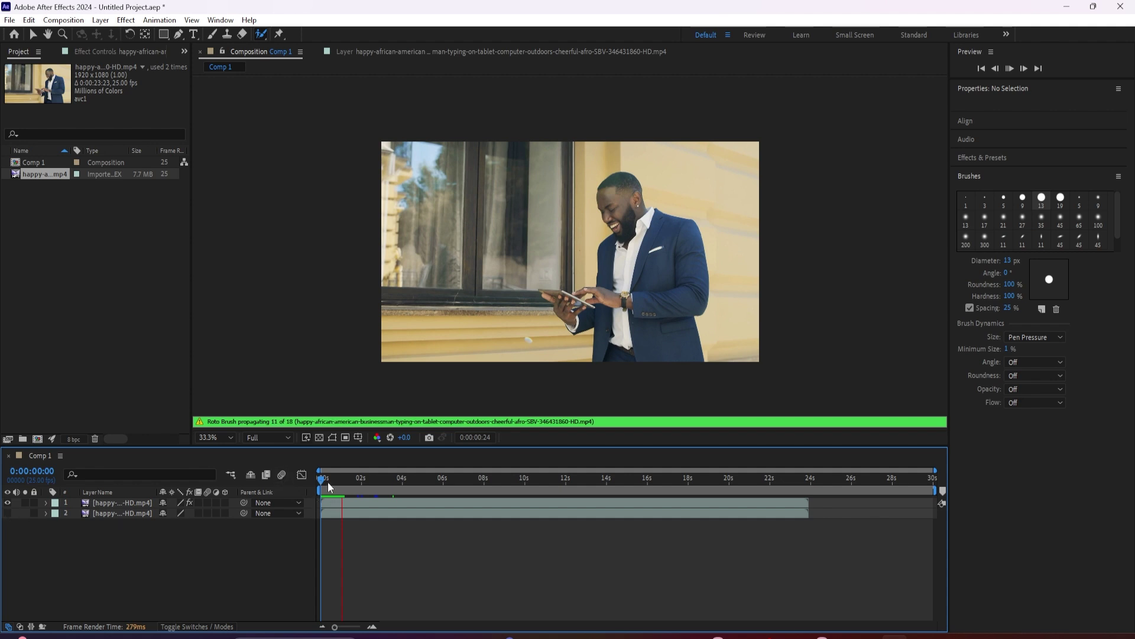
# Set the Roto Brush matte on the top video layer to a Feather of 6.1 and a Contrast of 82.7%
pyautogui.moveTo(330, 487)
pyautogui.mouseDown()
pyautogui.moveTo(395, 495)
pyautogui.moveTo(352, 499)
pyautogui.moveTo(381, 493)
pyautogui.mouseUp()
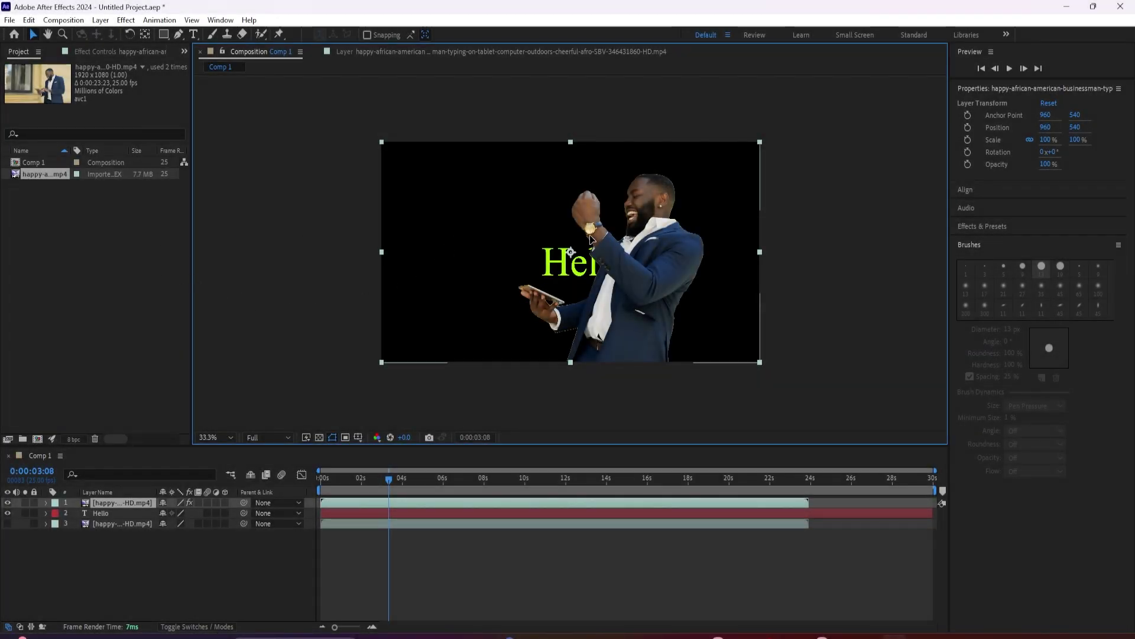
pyautogui.click(123, 52)
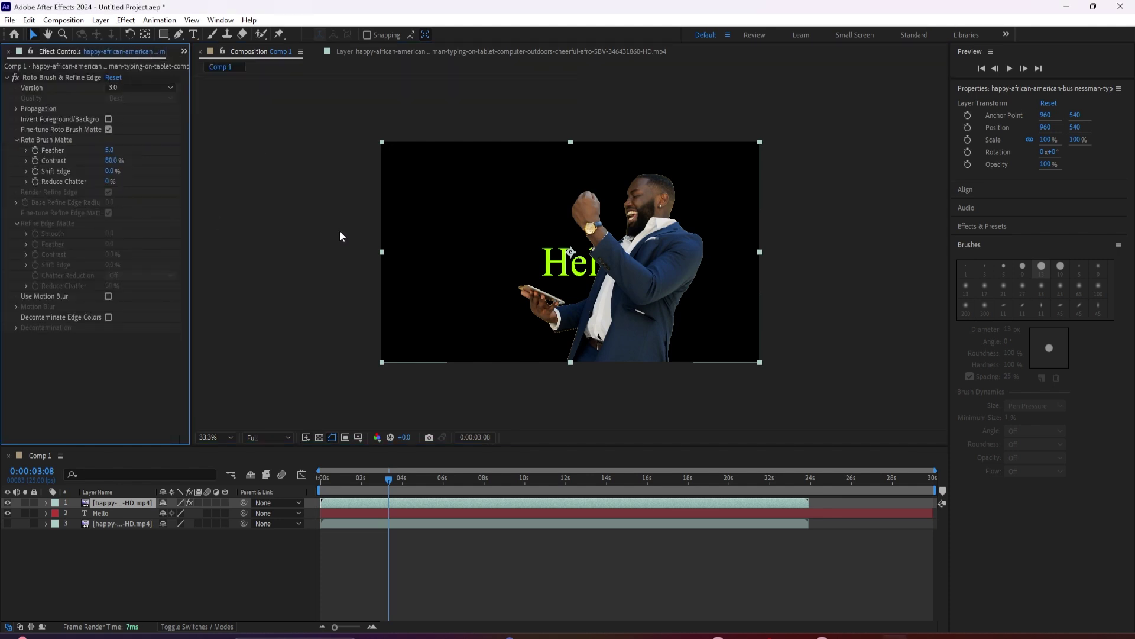
pyautogui.click(608, 237)
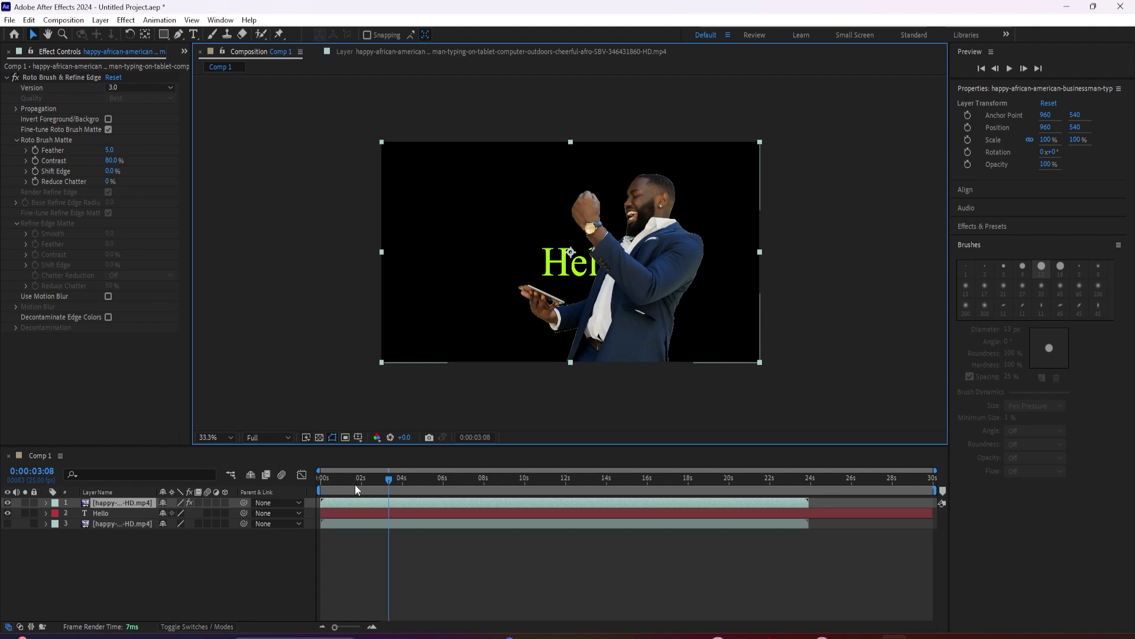
pyautogui.click(133, 502)
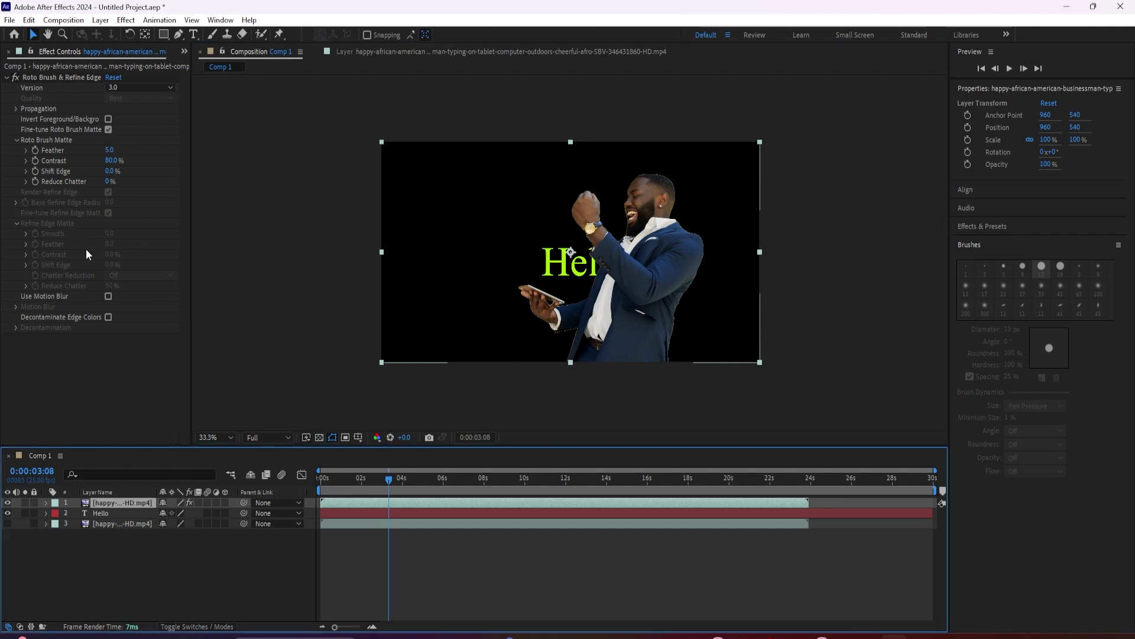
pyautogui.moveTo(109, 150)
pyautogui.mouseDown()
pyautogui.moveTo(168, 158)
pyautogui.moveTo(110, 164)
pyautogui.moveTo(161, 165)
pyautogui.moveTo(121, 168)
pyautogui.moveTo(127, 184)
pyautogui.mouseUp()
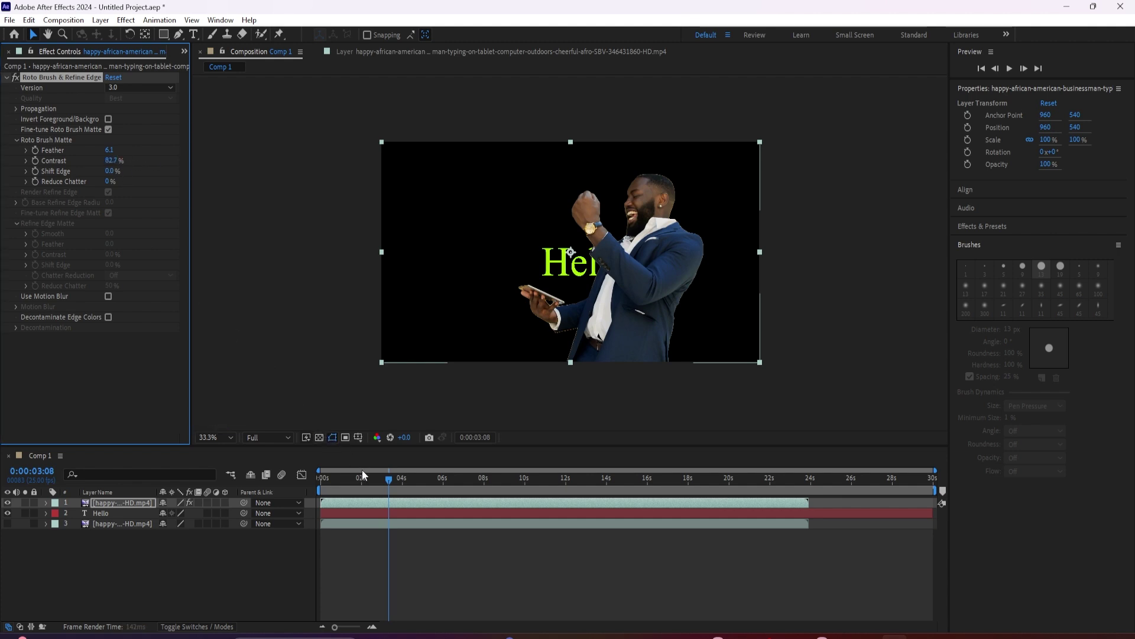
# At 0:00:01:18, set the Roto Brush matte's Shift Edge to -41% and Reduce Chatter to 36%
pyautogui.click(388, 482)
pyautogui.click(354, 490)
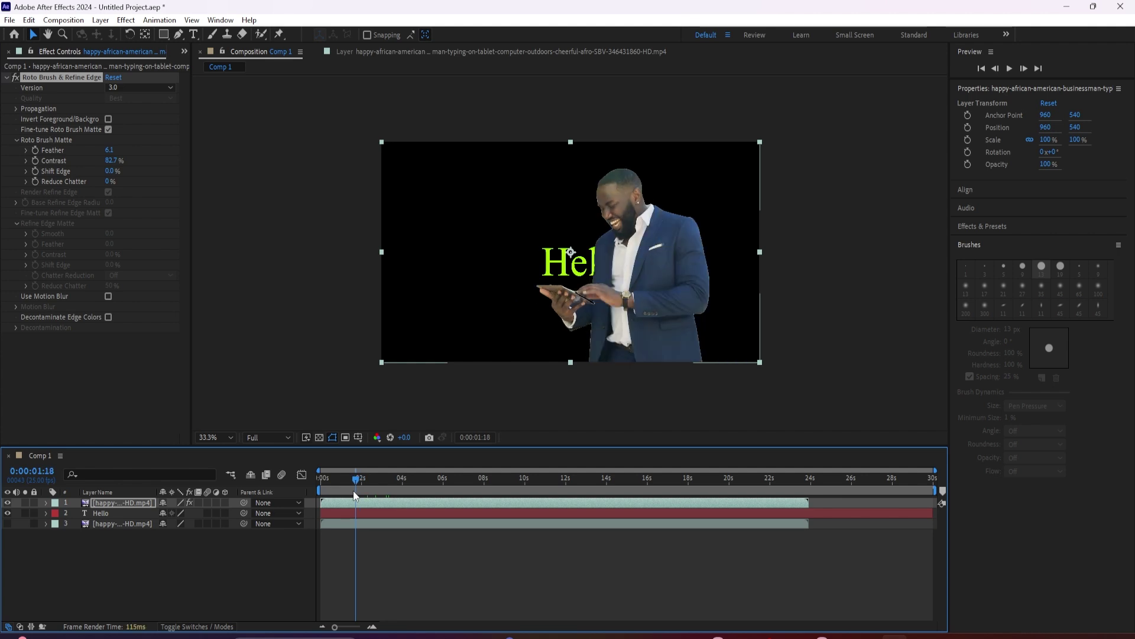
pyautogui.moveTo(109, 173); pyautogui.dragTo(96, 183)
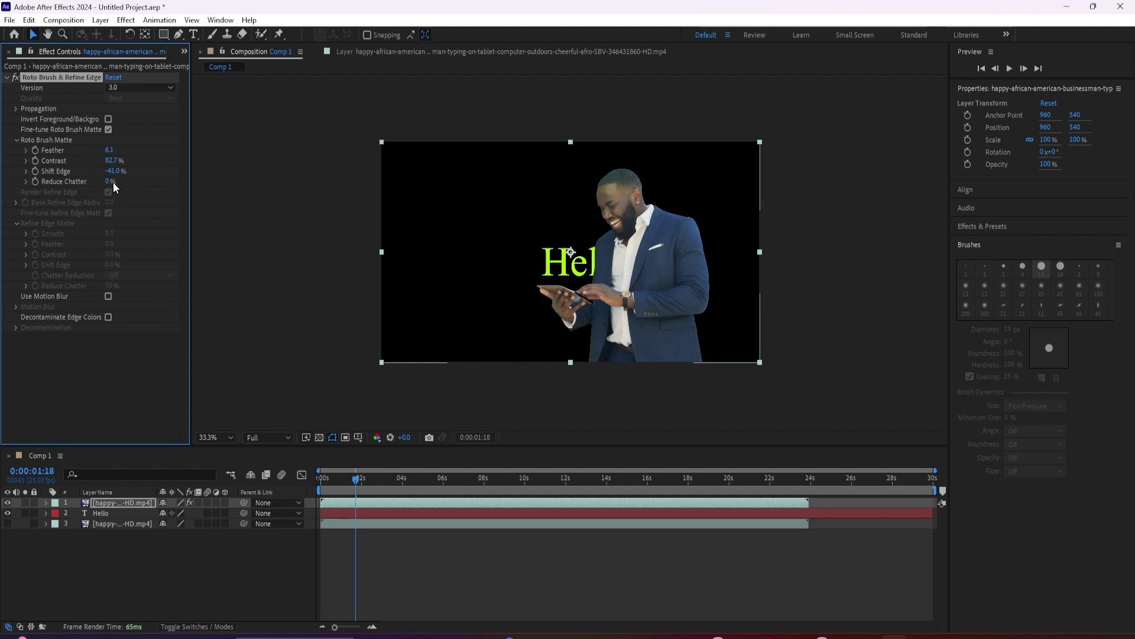
pyautogui.moveTo(110, 182); pyautogui.dragTo(102, 234)
# Enable motion blur and edge colour decontamination for the roto matte, and preview the composition from the first frame
pyautogui.click(108, 297)
pyautogui.moveTo(354, 482)
pyautogui.mouseDown()
pyautogui.moveTo(417, 483)
pyautogui.moveTo(352, 485)
pyautogui.mouseUp()
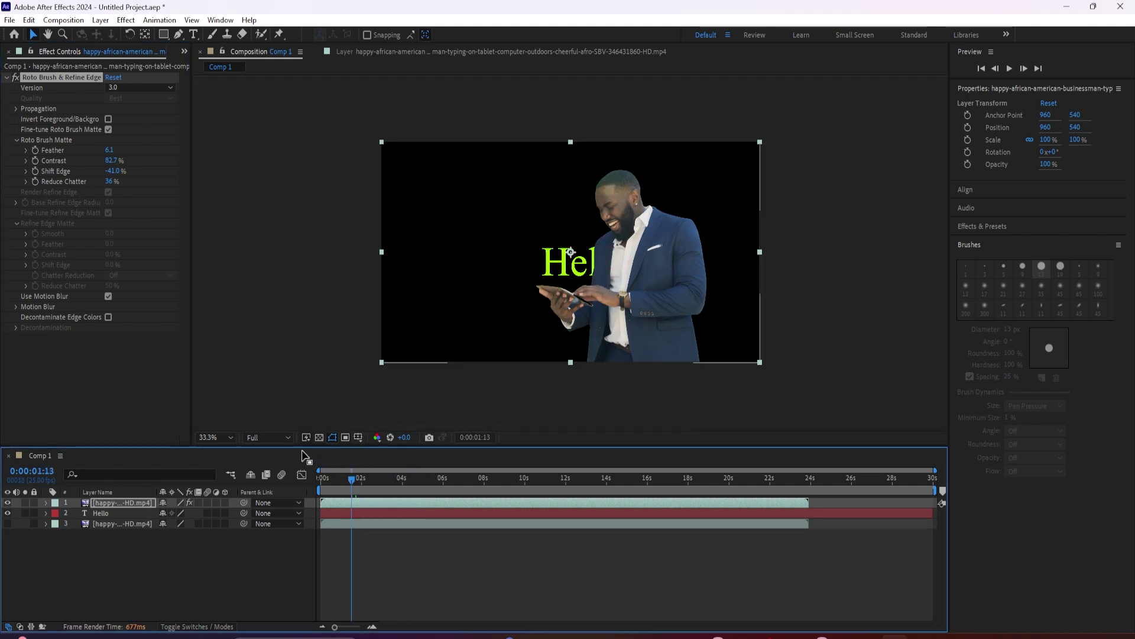
pyautogui.click(109, 317)
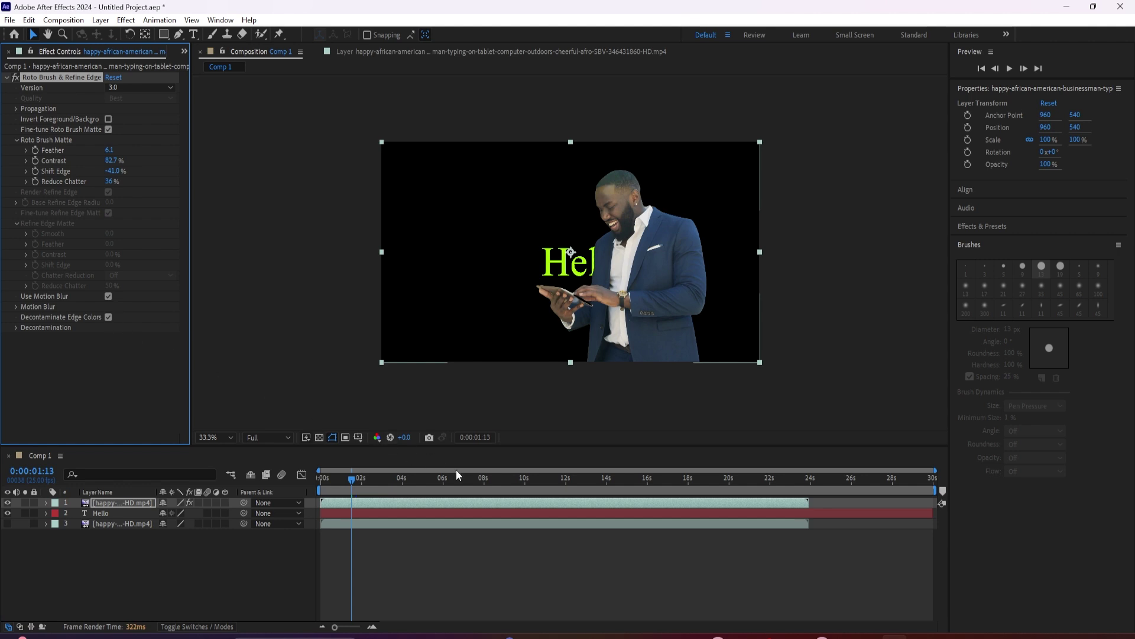
pyautogui.moveTo(374, 478); pyautogui.dragTo(310, 492)
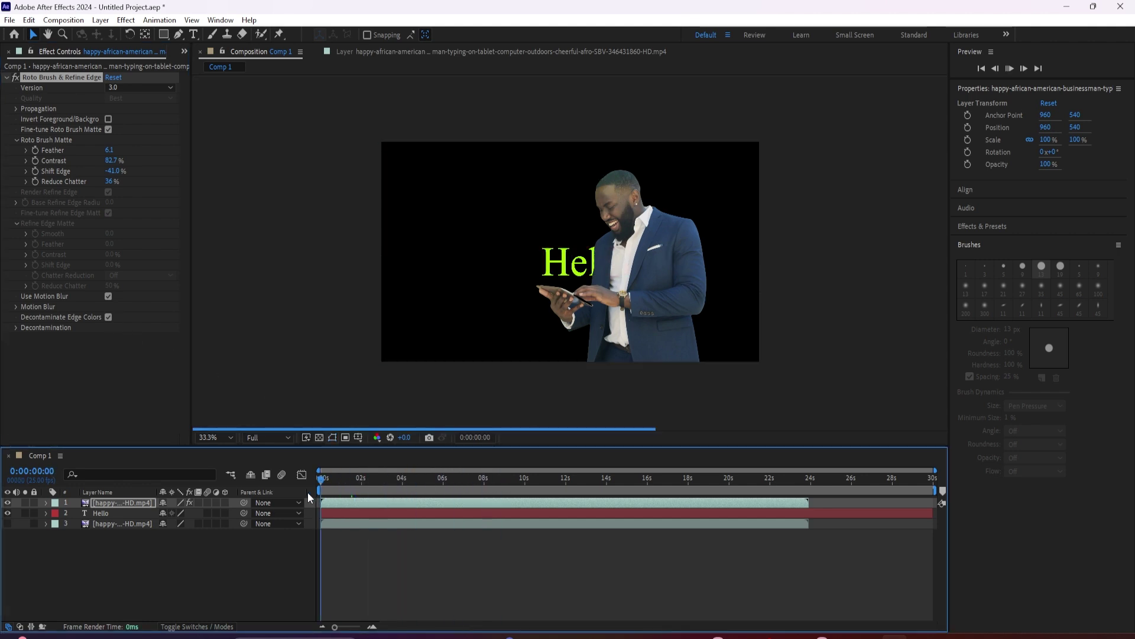
pyautogui.press('space')
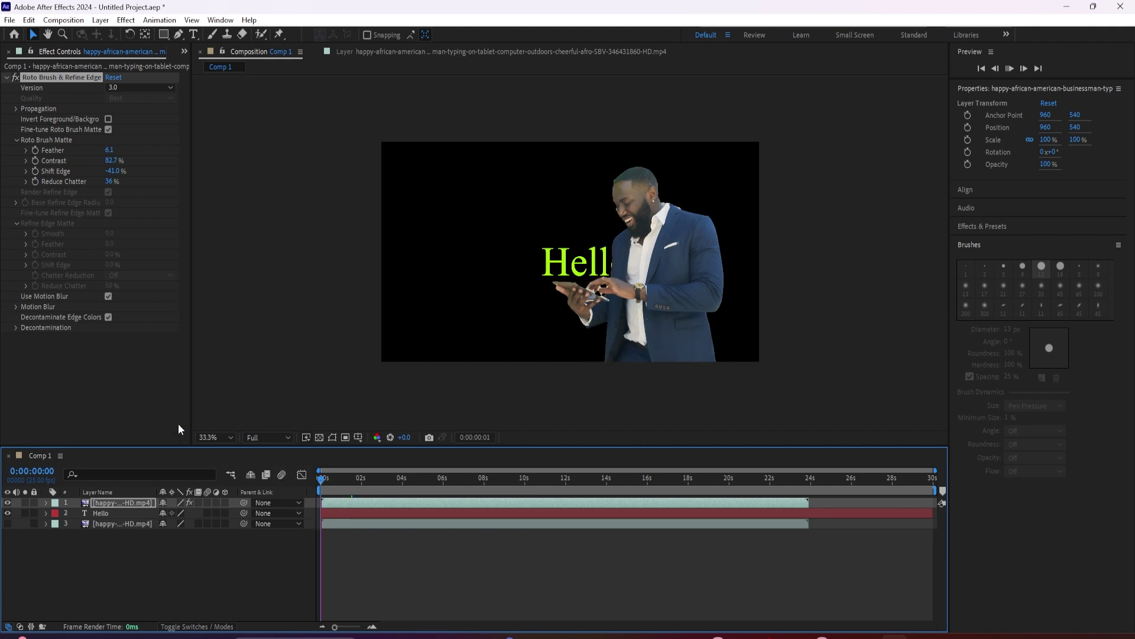
# Turn on Higher Quality for the roto matte's motion blur and set its Shutter Angle to 234
pyautogui.click(16, 308)
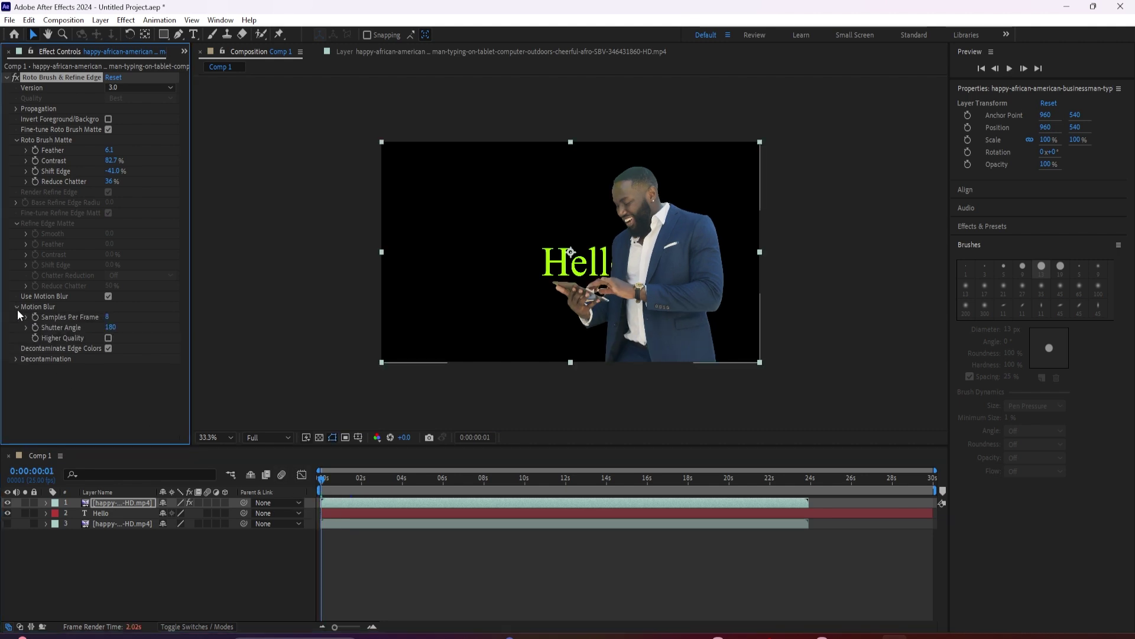
pyautogui.click(108, 338)
pyautogui.moveTo(110, 327); pyautogui.dragTo(155, 337)
pyautogui.moveTo(327, 482)
pyautogui.mouseDown()
pyautogui.moveTo(389, 483)
pyautogui.moveTo(332, 485)
pyautogui.mouseUp()
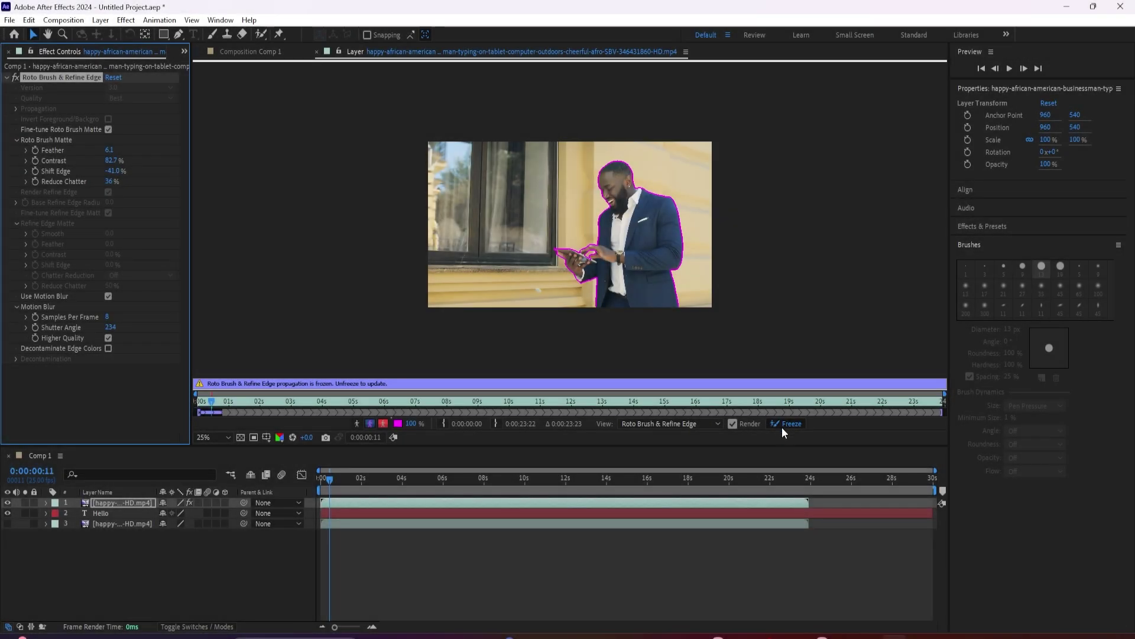
# Unfreeze the Roto Brush propagation in the layer view to update it, and freeze it again
pyautogui.click(788, 424)
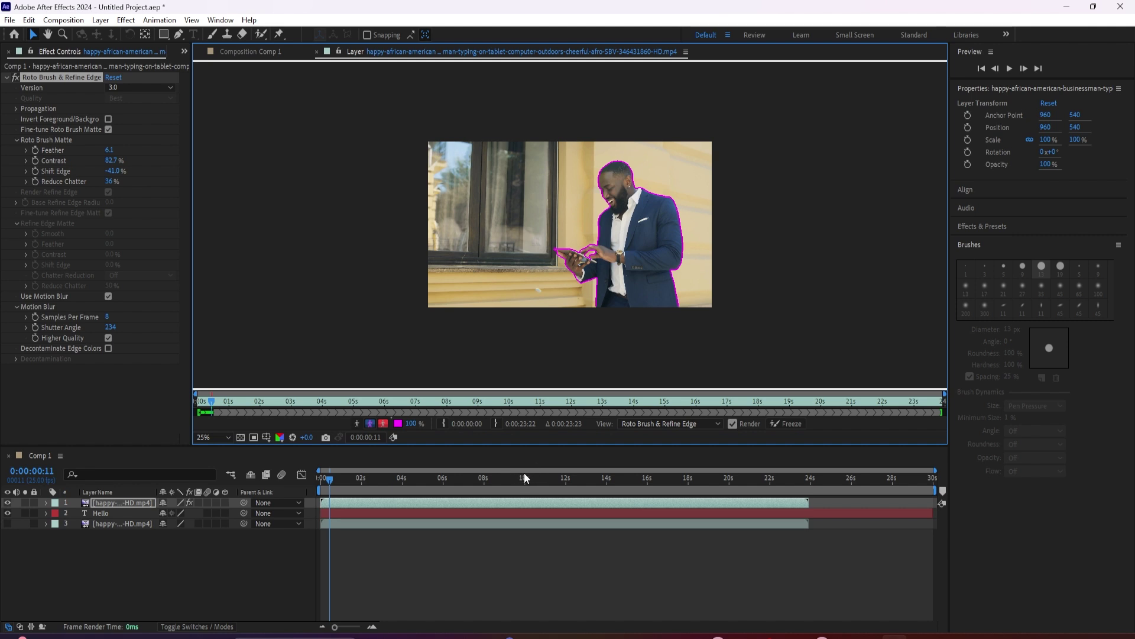
pyautogui.click(784, 423)
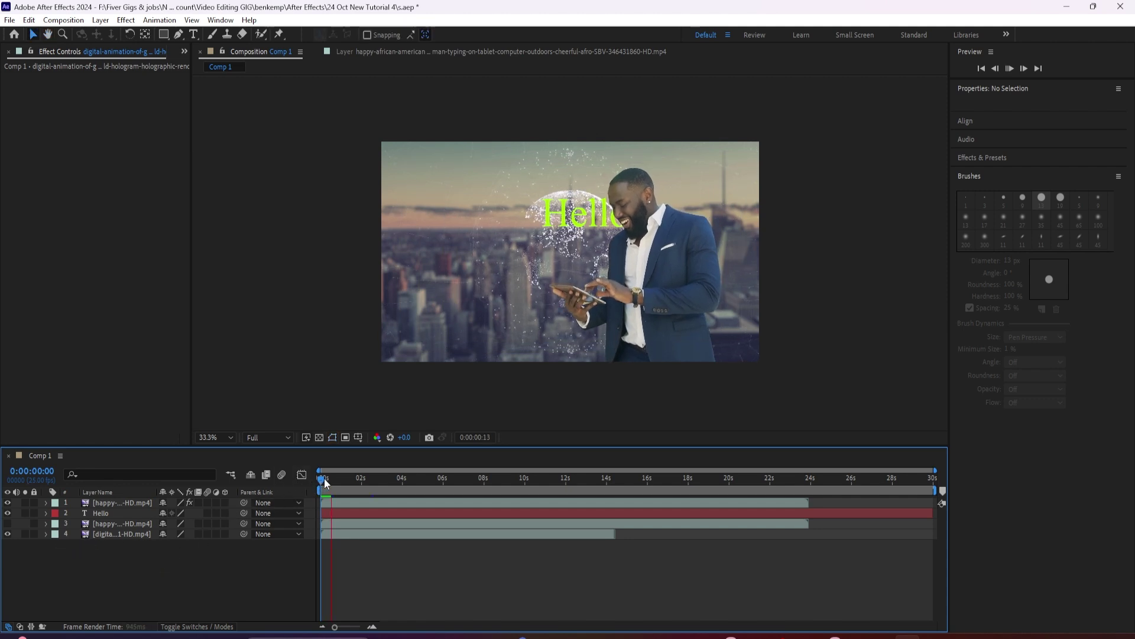
# Compare the composite with the original video on layer 3 shown and hidden, and play it from near the start
pyautogui.moveTo(348, 479); pyautogui.dragTo(326, 492)
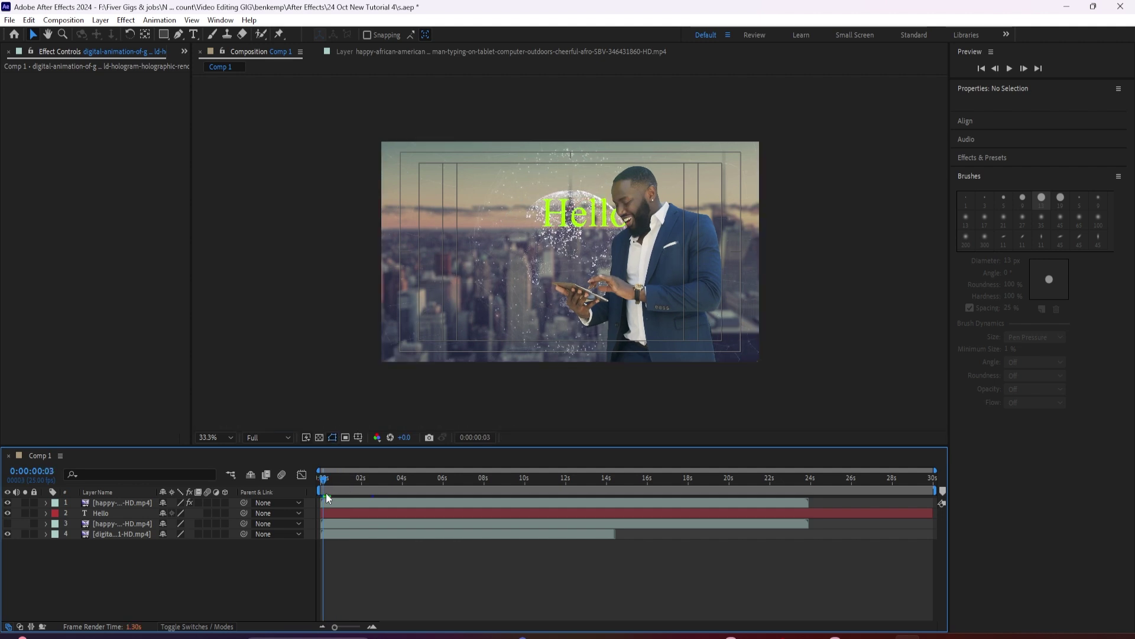
pyautogui.click(7, 523)
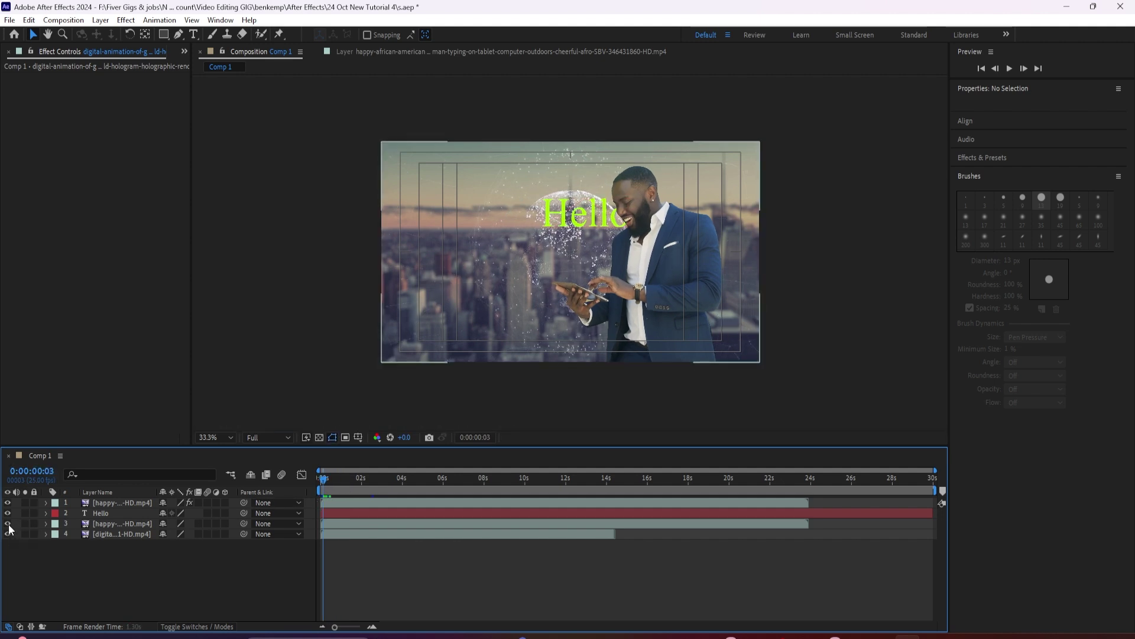
pyautogui.click(9, 524)
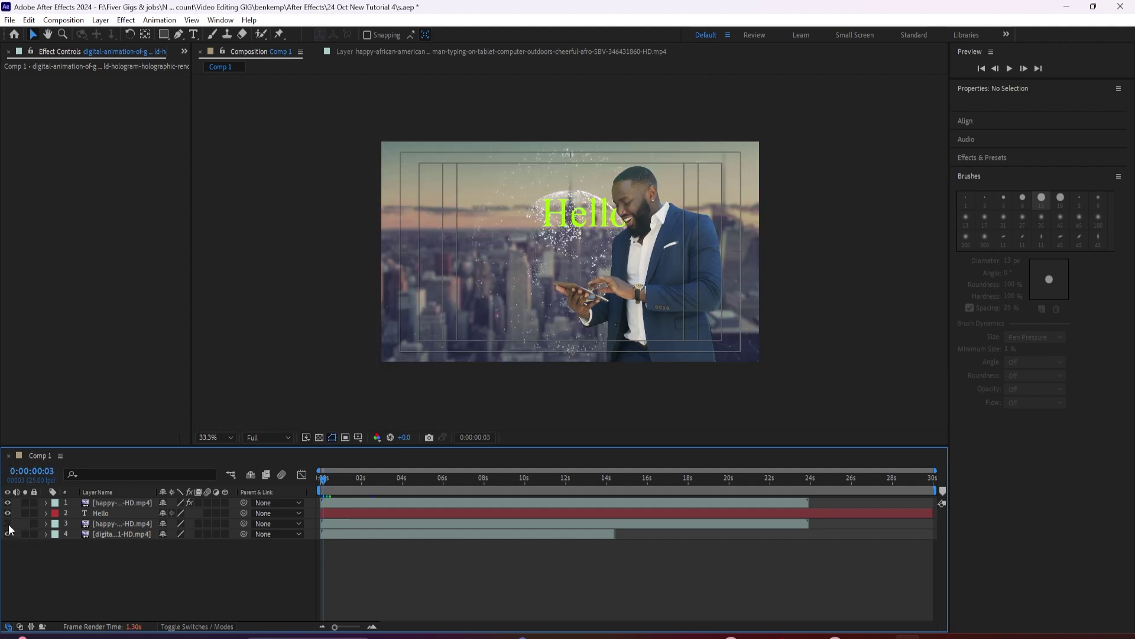
pyautogui.click(8, 525)
pyautogui.click(9, 525)
pyautogui.press('space')
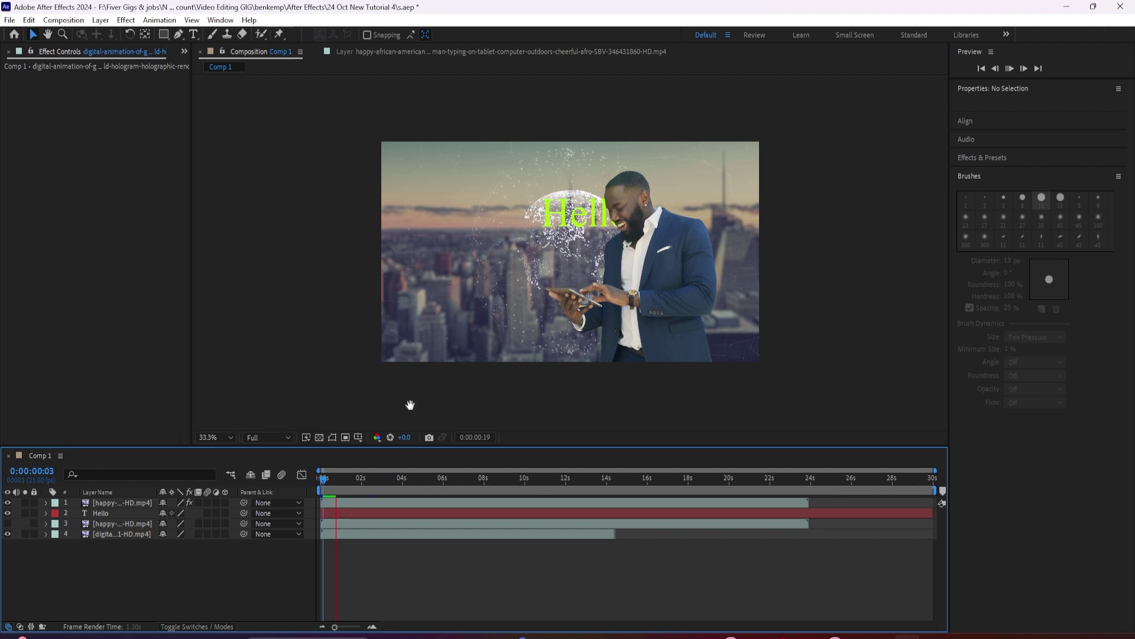
# Open the roto layer's own view and unfreeze the Roto Brush propagation
pyautogui.click(420, 53)
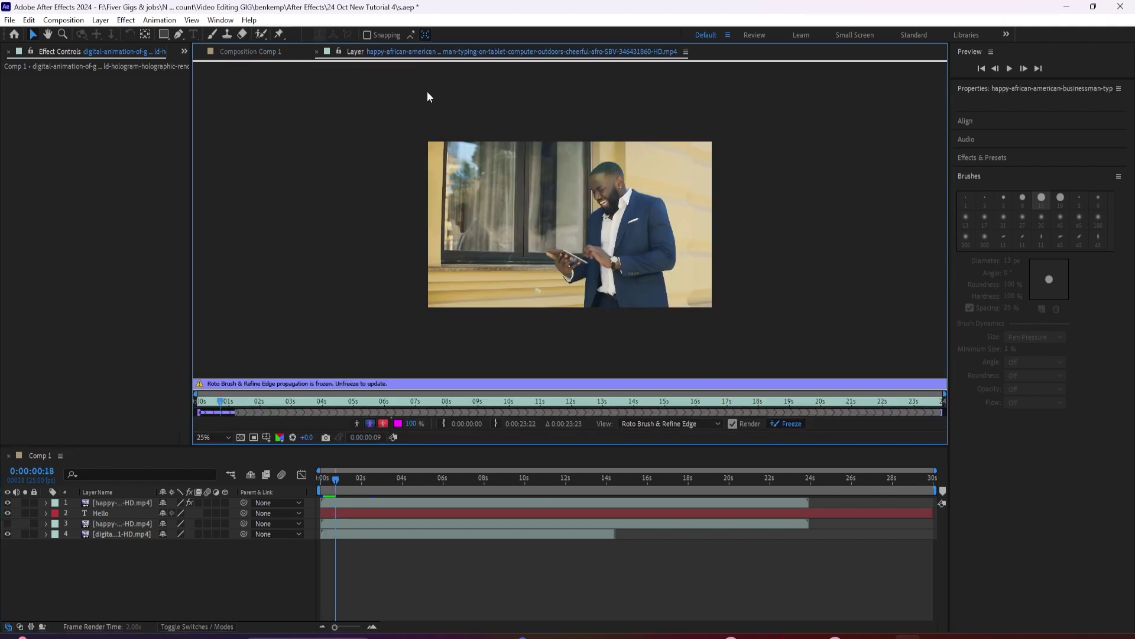
pyautogui.click(790, 423)
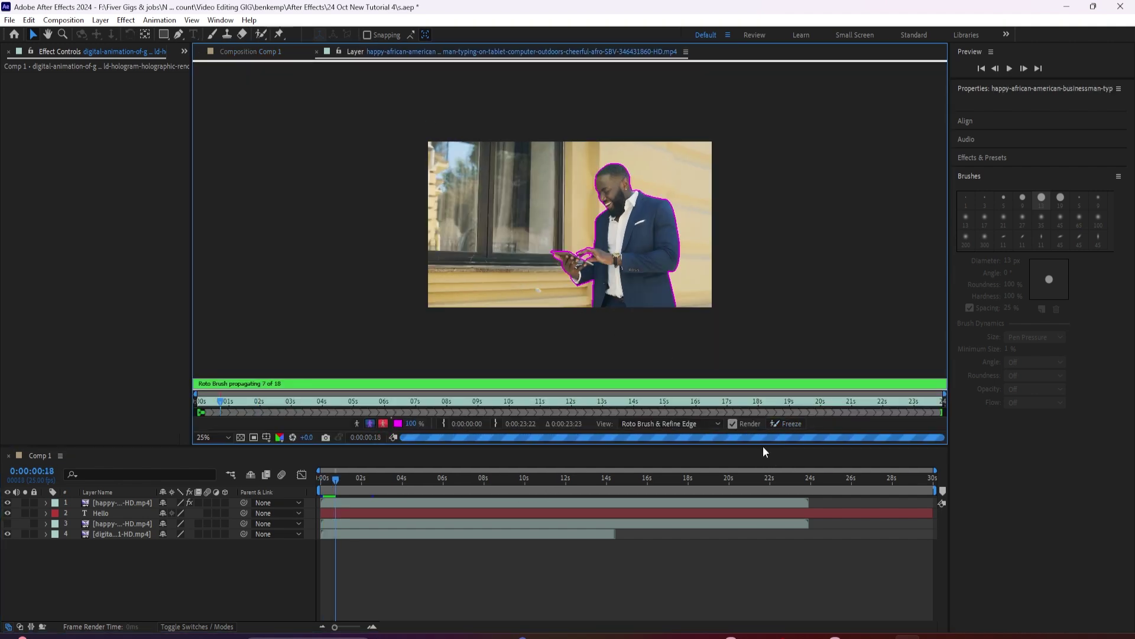